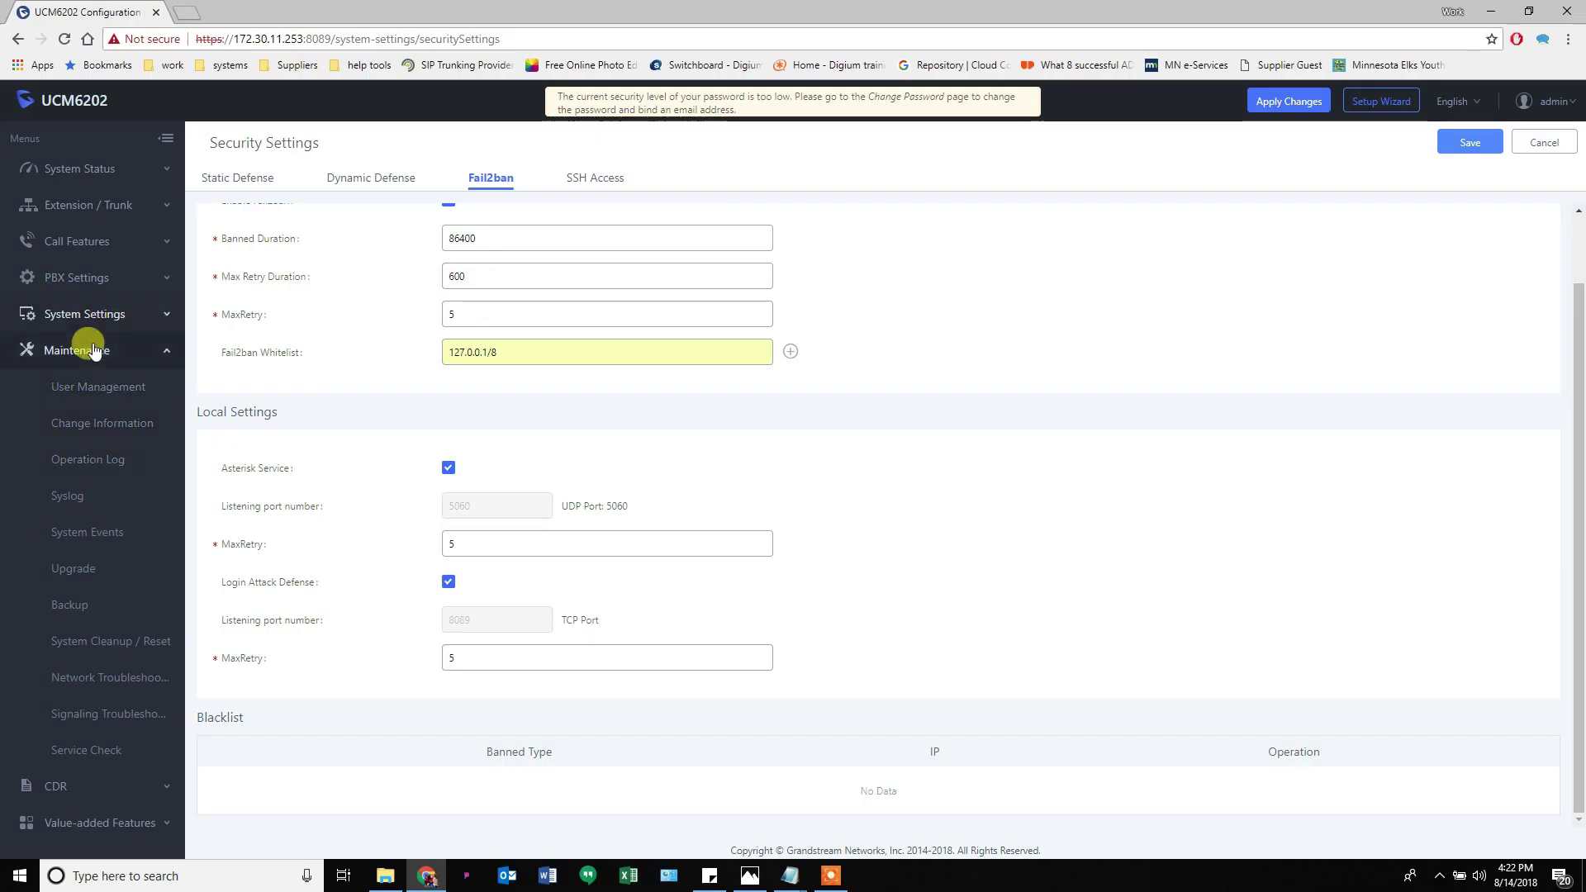
# Enable 'Use parklot as extension' on parking lot 700 (DefaultLot) in Call Features > Parking Lot.
pyautogui.click(154, 352)
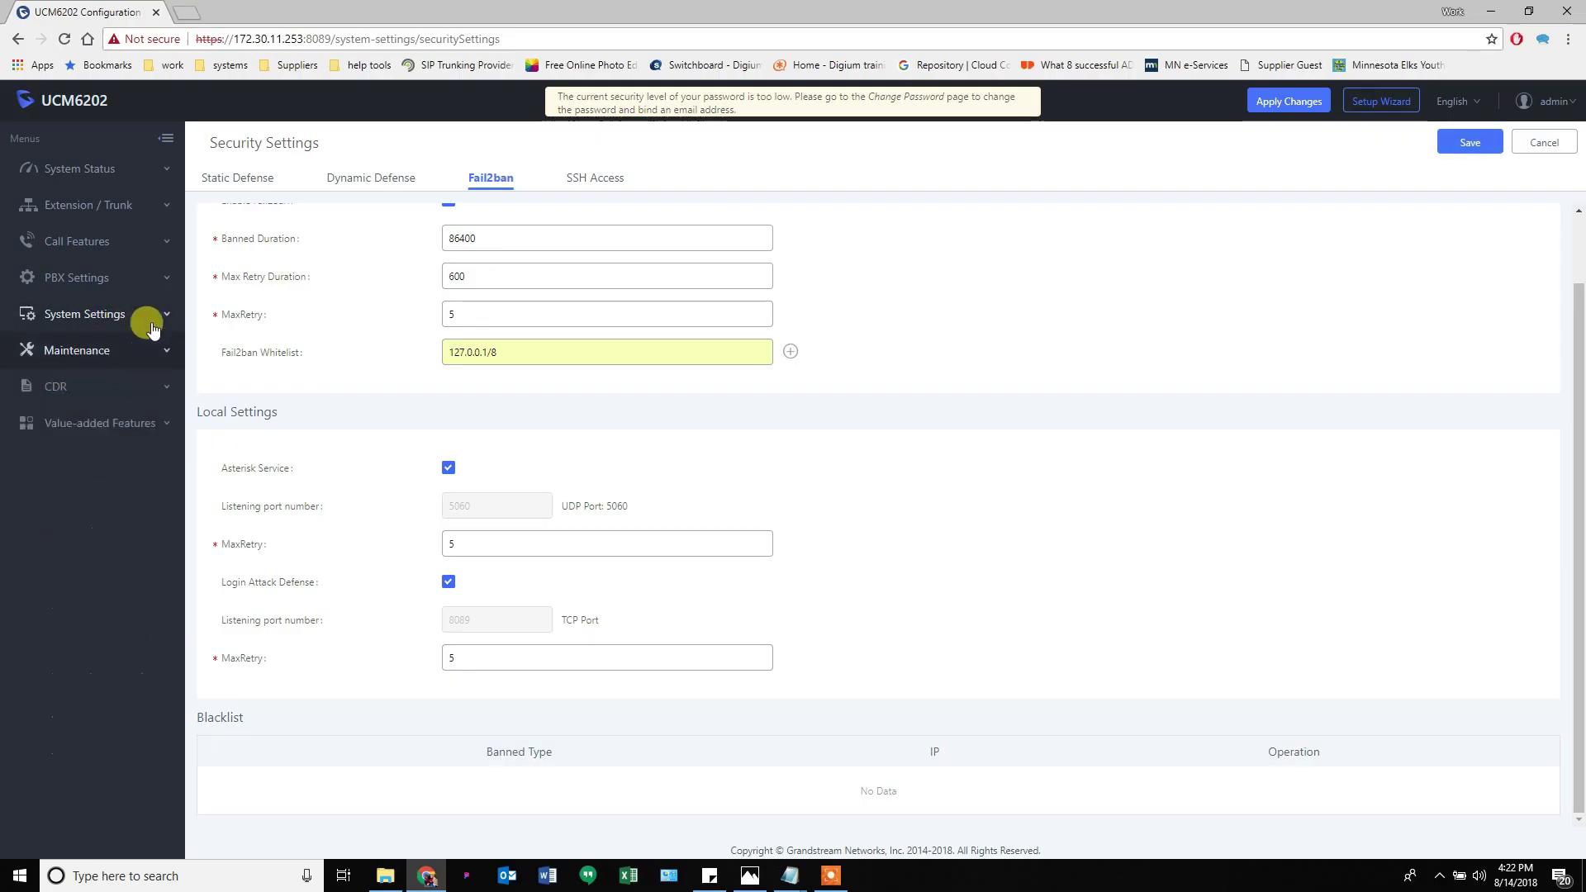
pyautogui.click(153, 286)
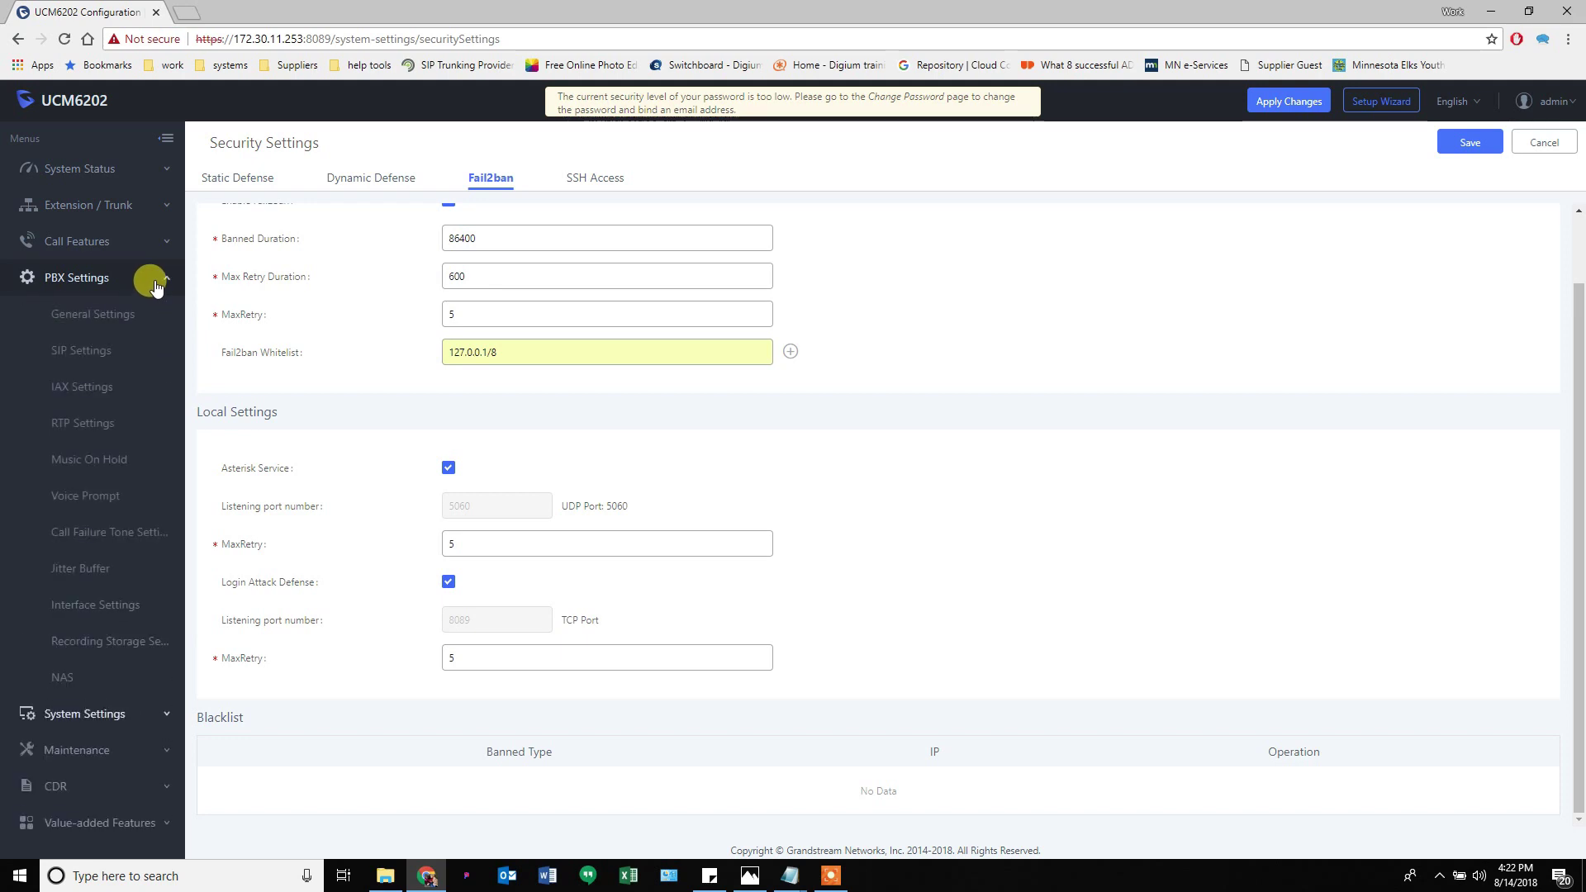
pyautogui.click(156, 240)
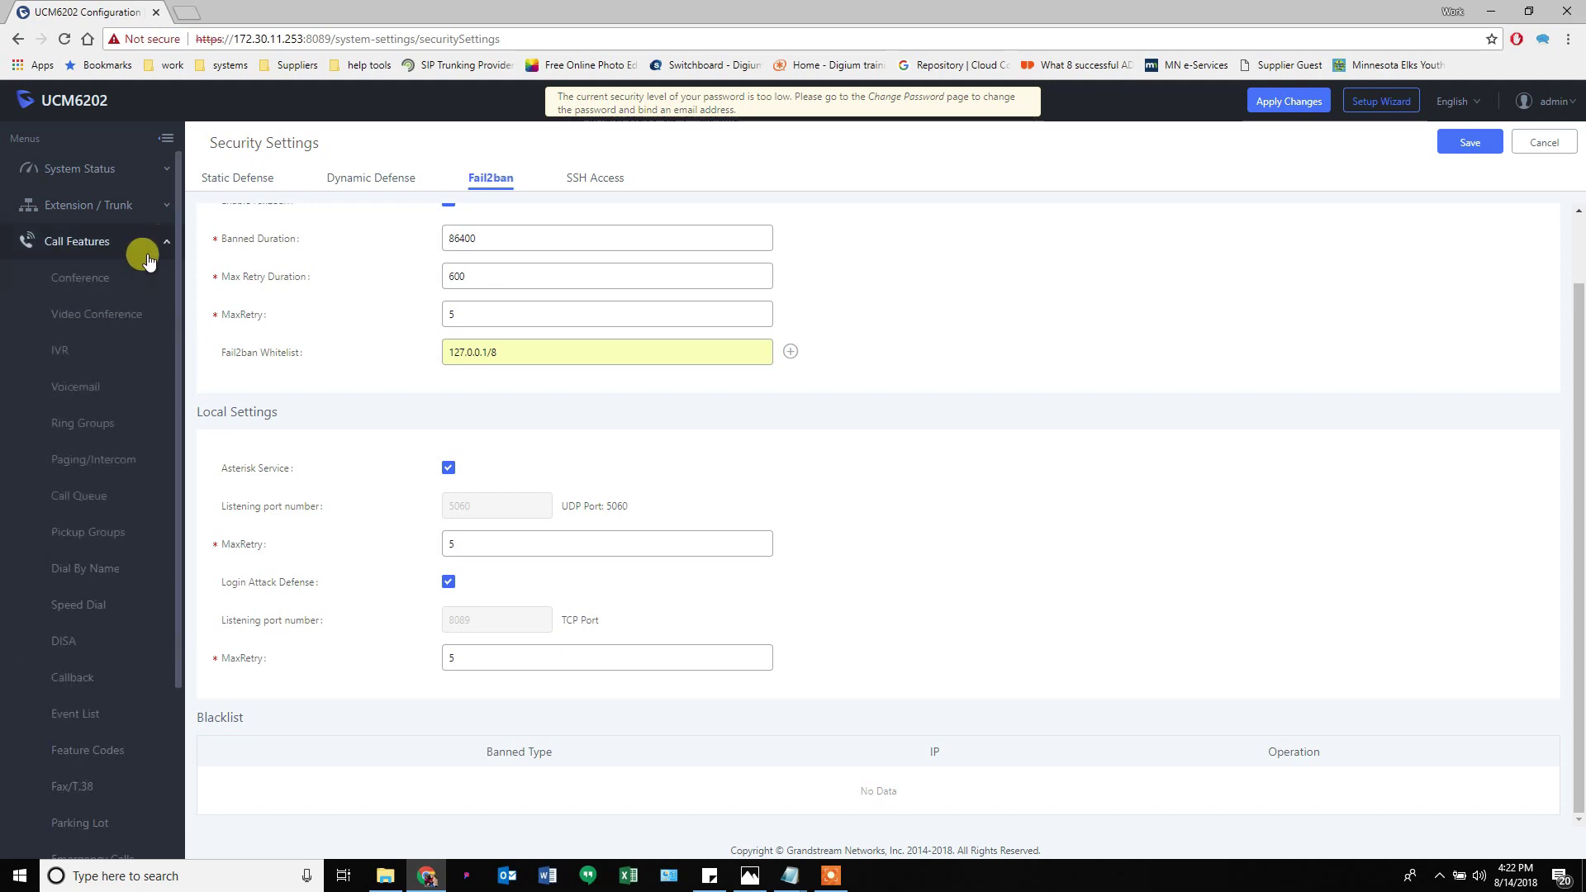
pyautogui.scroll(-1, 49, 645)
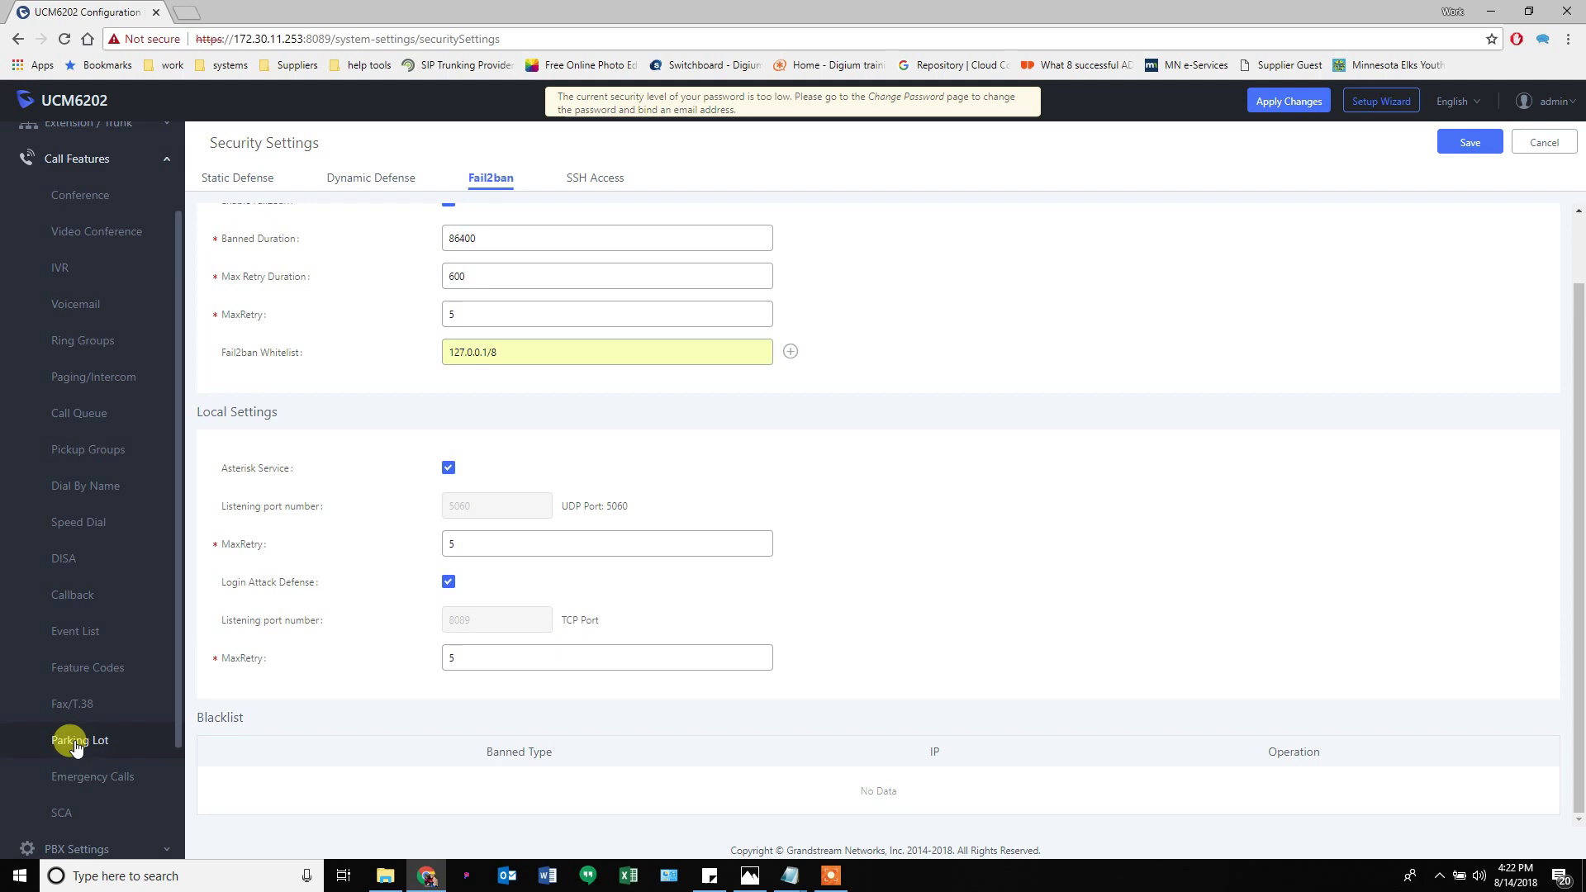
pyautogui.click(80, 744)
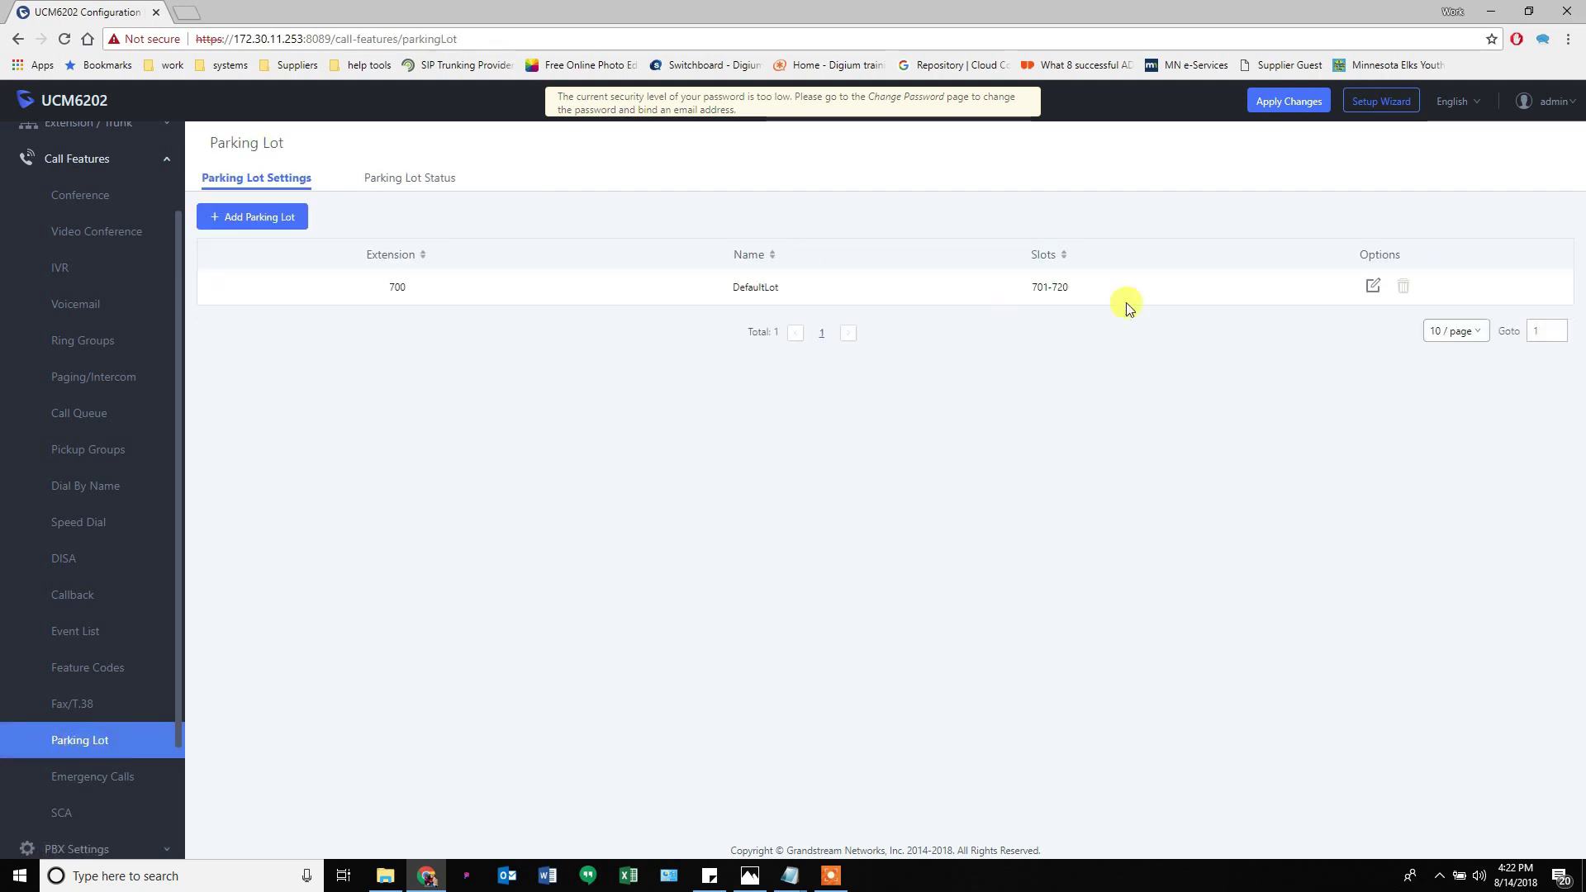
pyautogui.click(1372, 287)
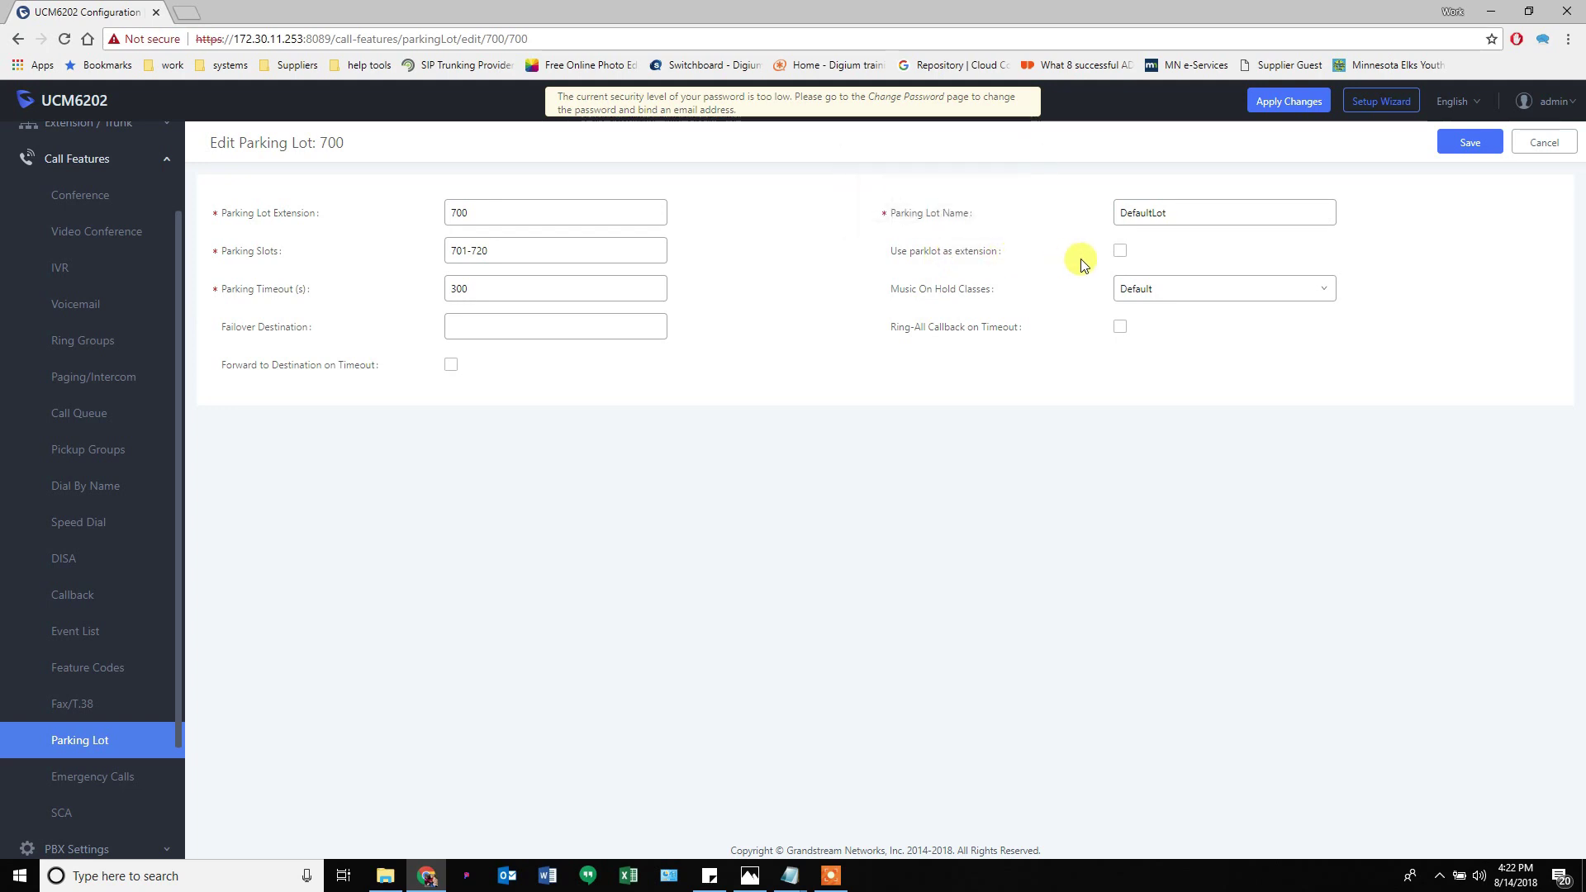
pyautogui.click(1121, 252)
# Save the parking lot 700 change.
pyautogui.click(1474, 146)
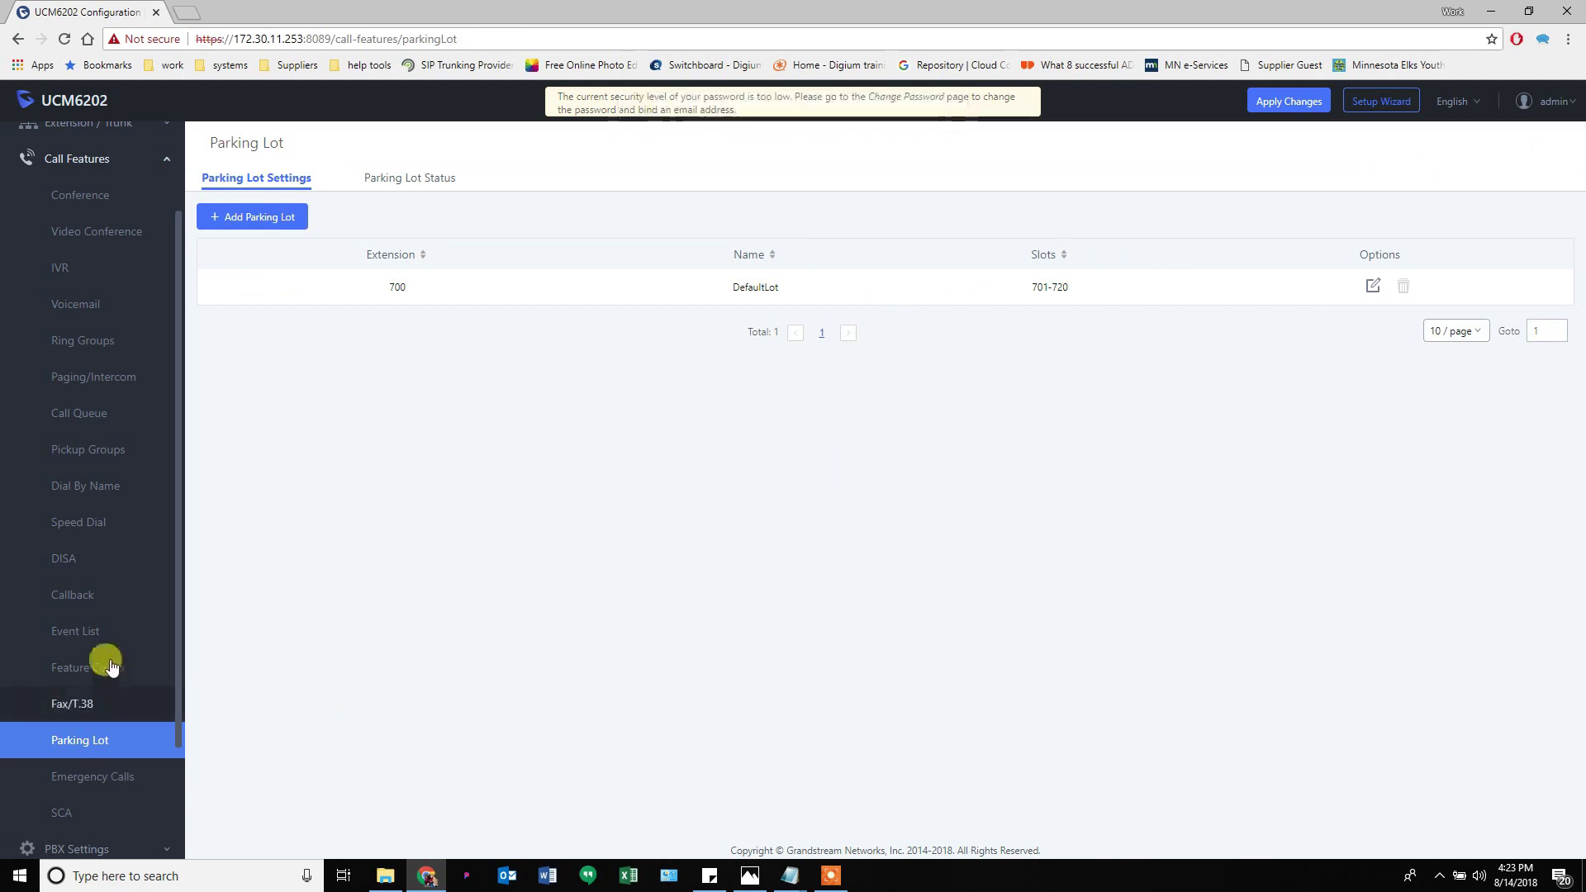
pyautogui.scroll(-2, 112, 640)
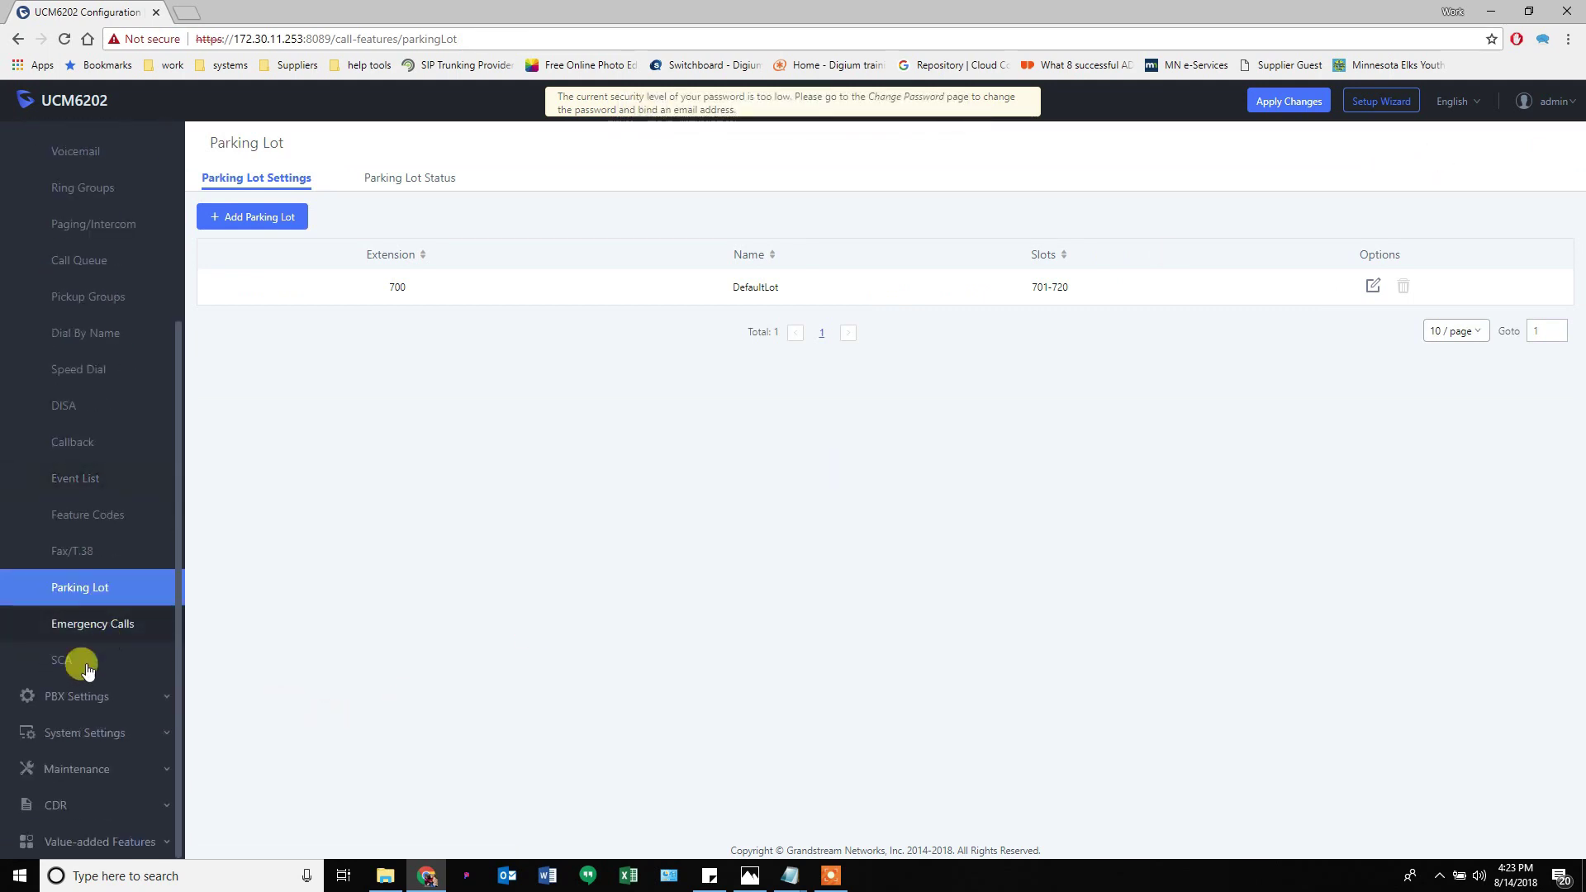
pyautogui.click(63, 697)
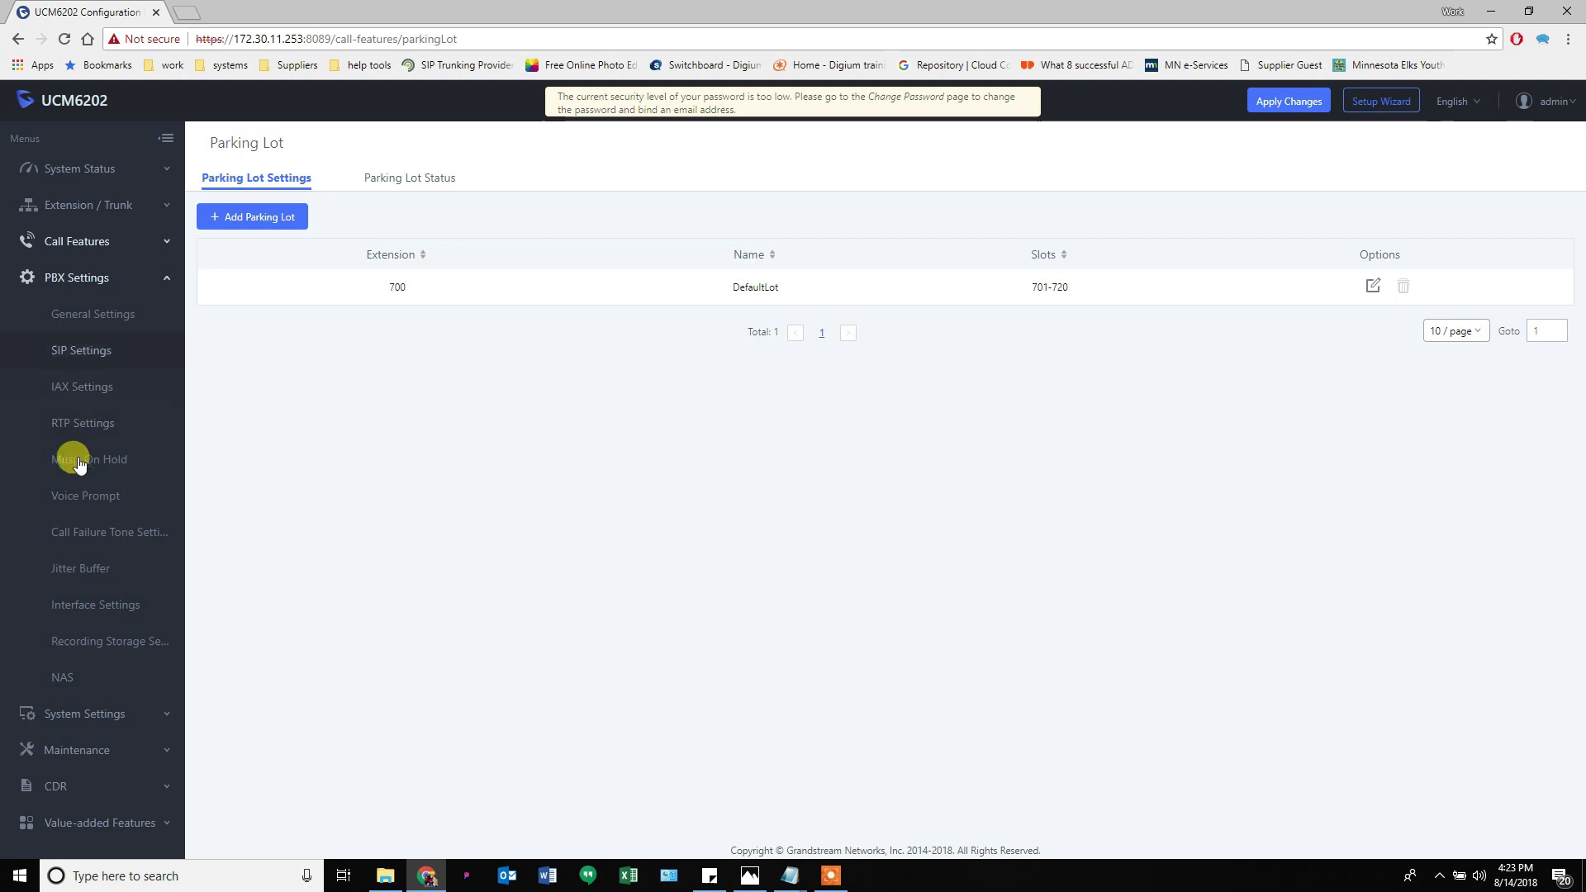
# Review Time Settings, then view Email Settings (TLS, MTA, HTML template) and expand Maintenance.
pyautogui.click(81, 713)
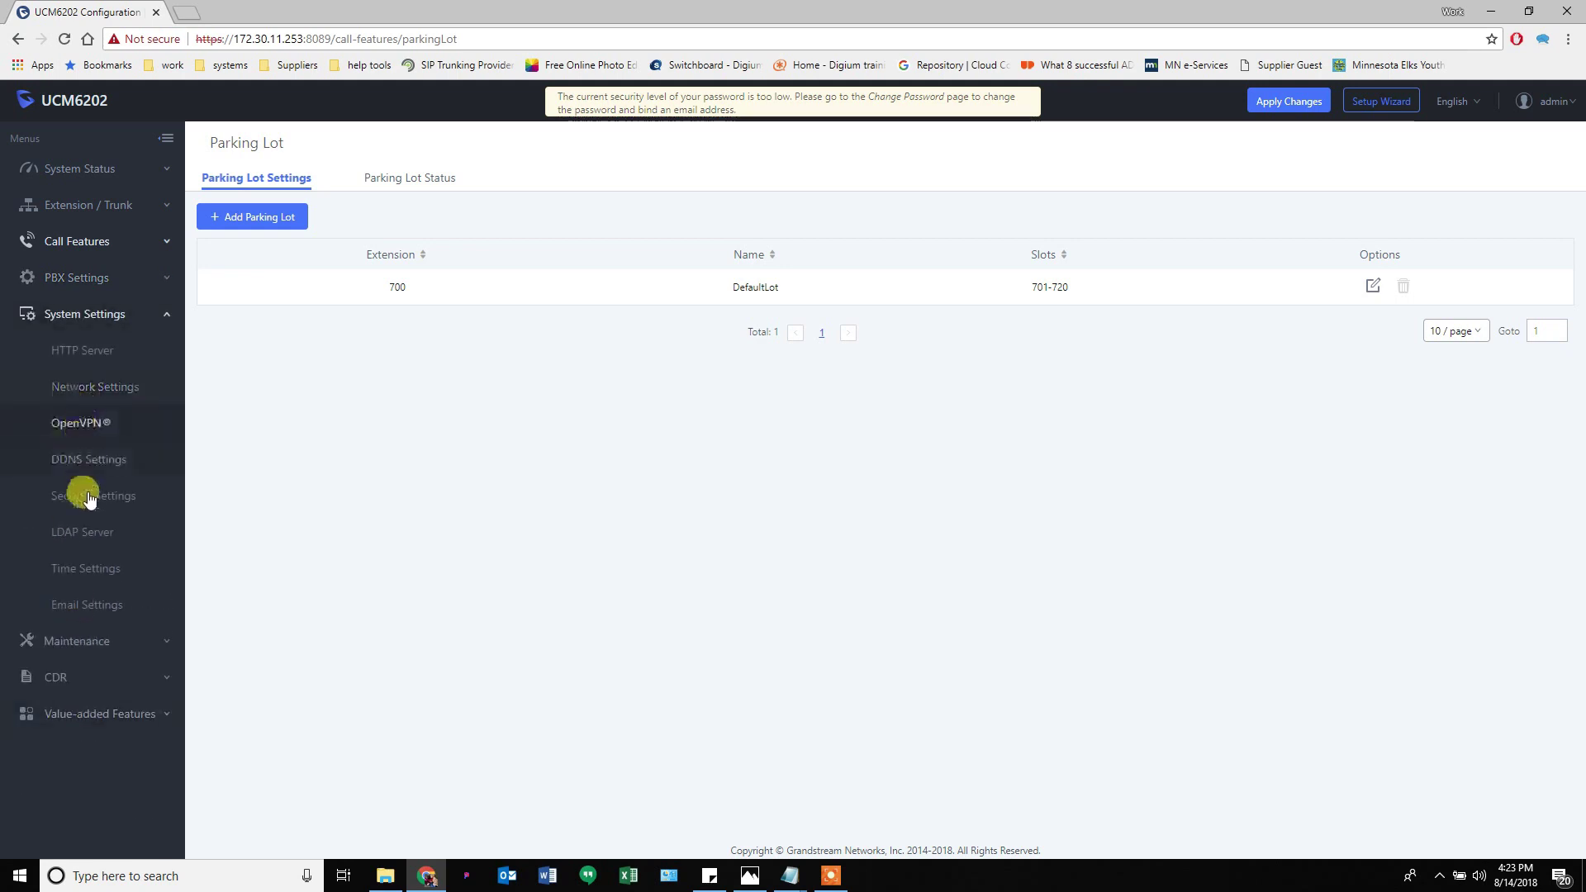
pyautogui.click(77, 571)
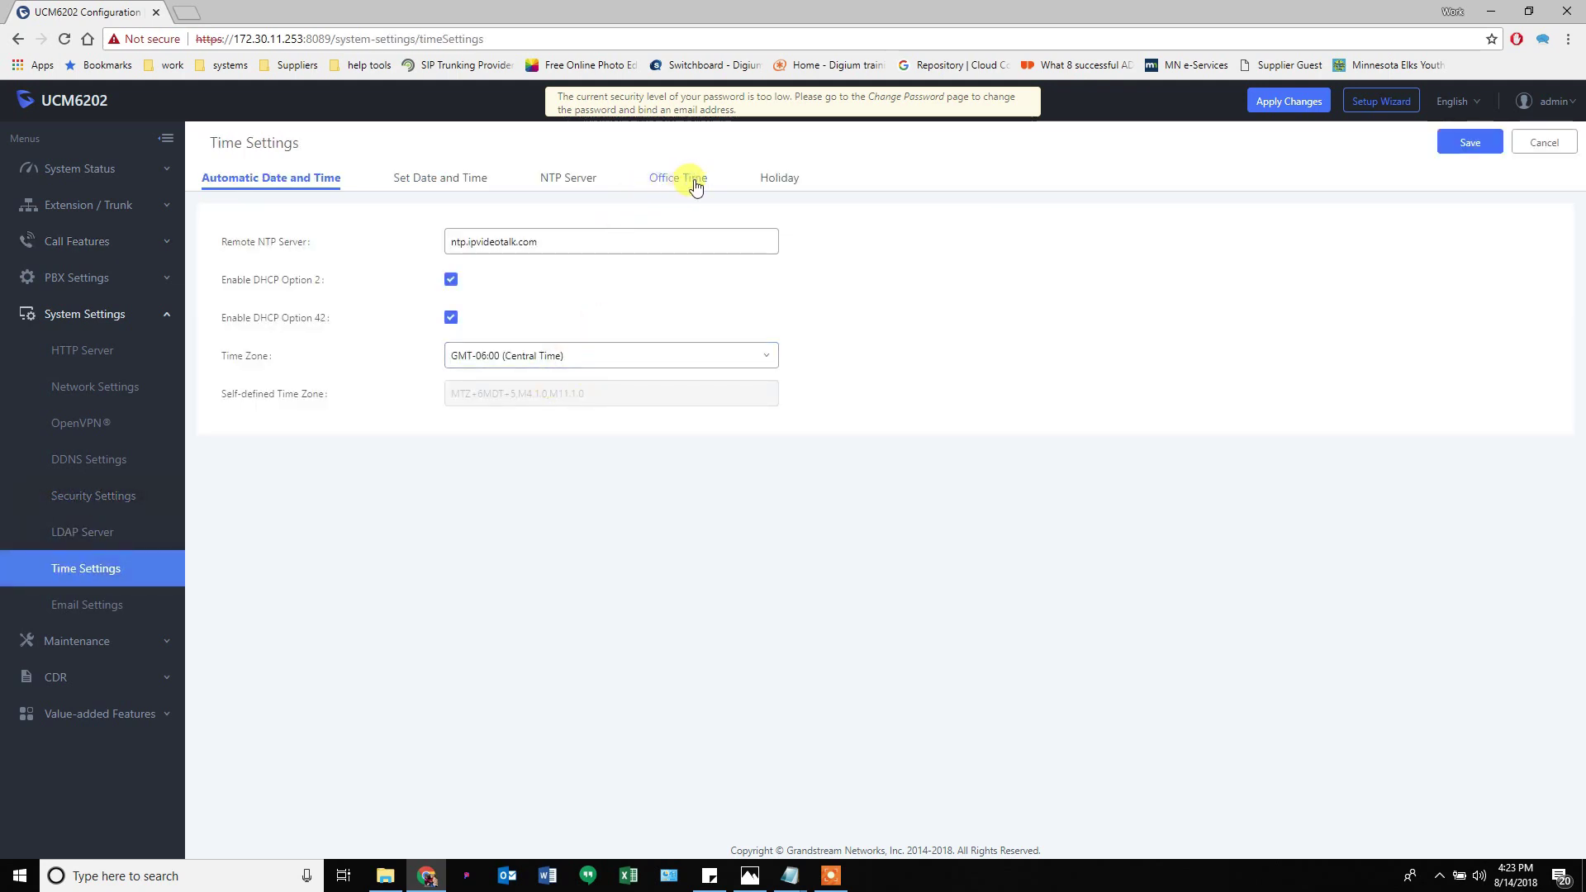
pyautogui.click(86, 605)
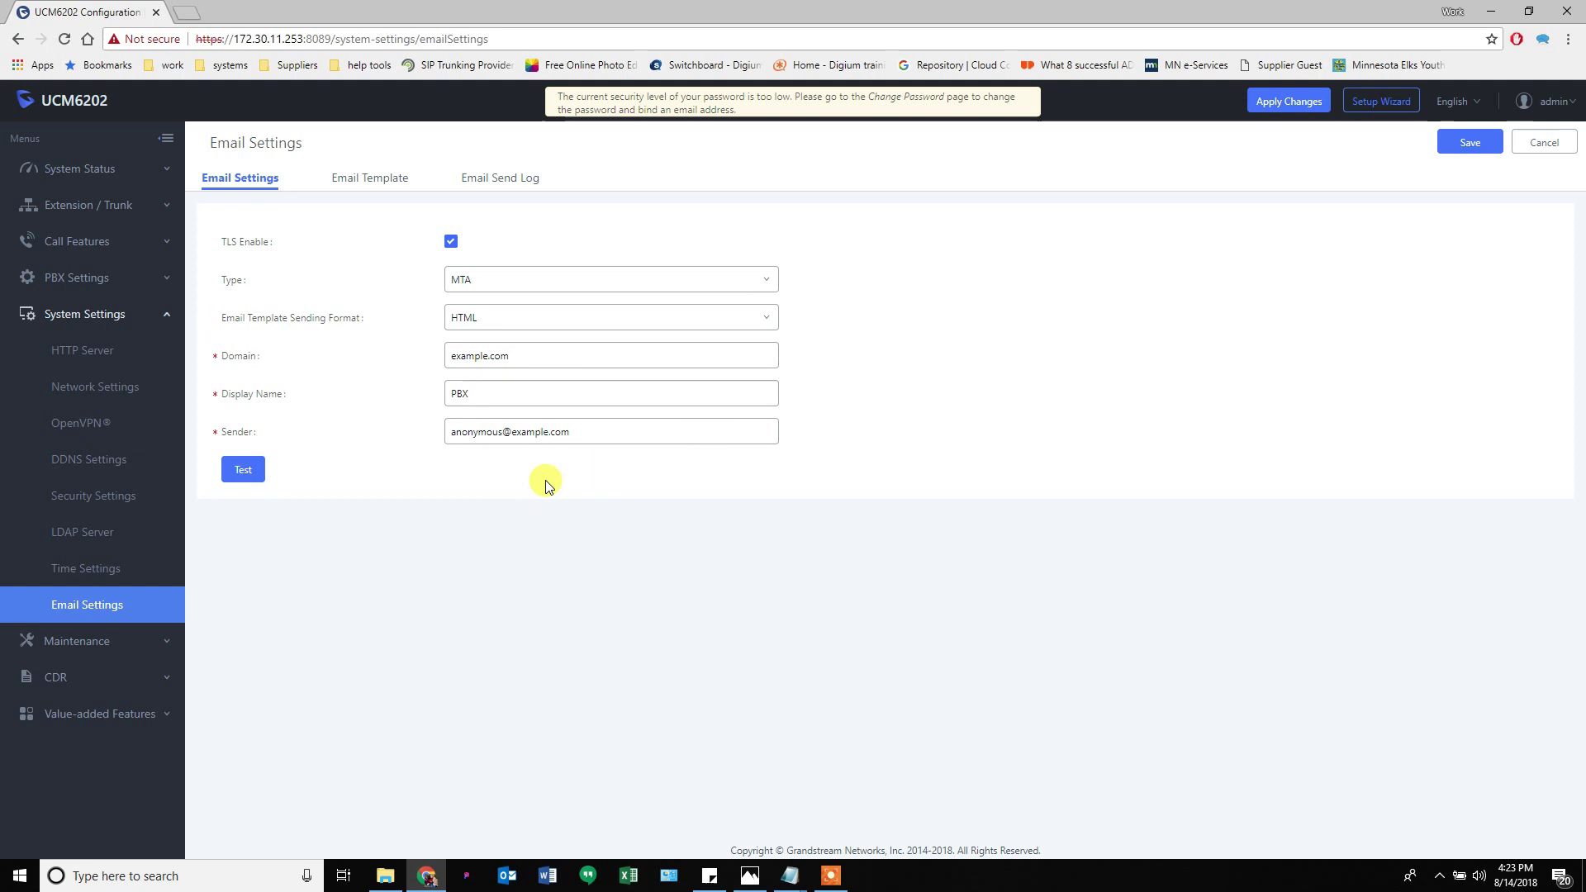
pyautogui.click(110, 648)
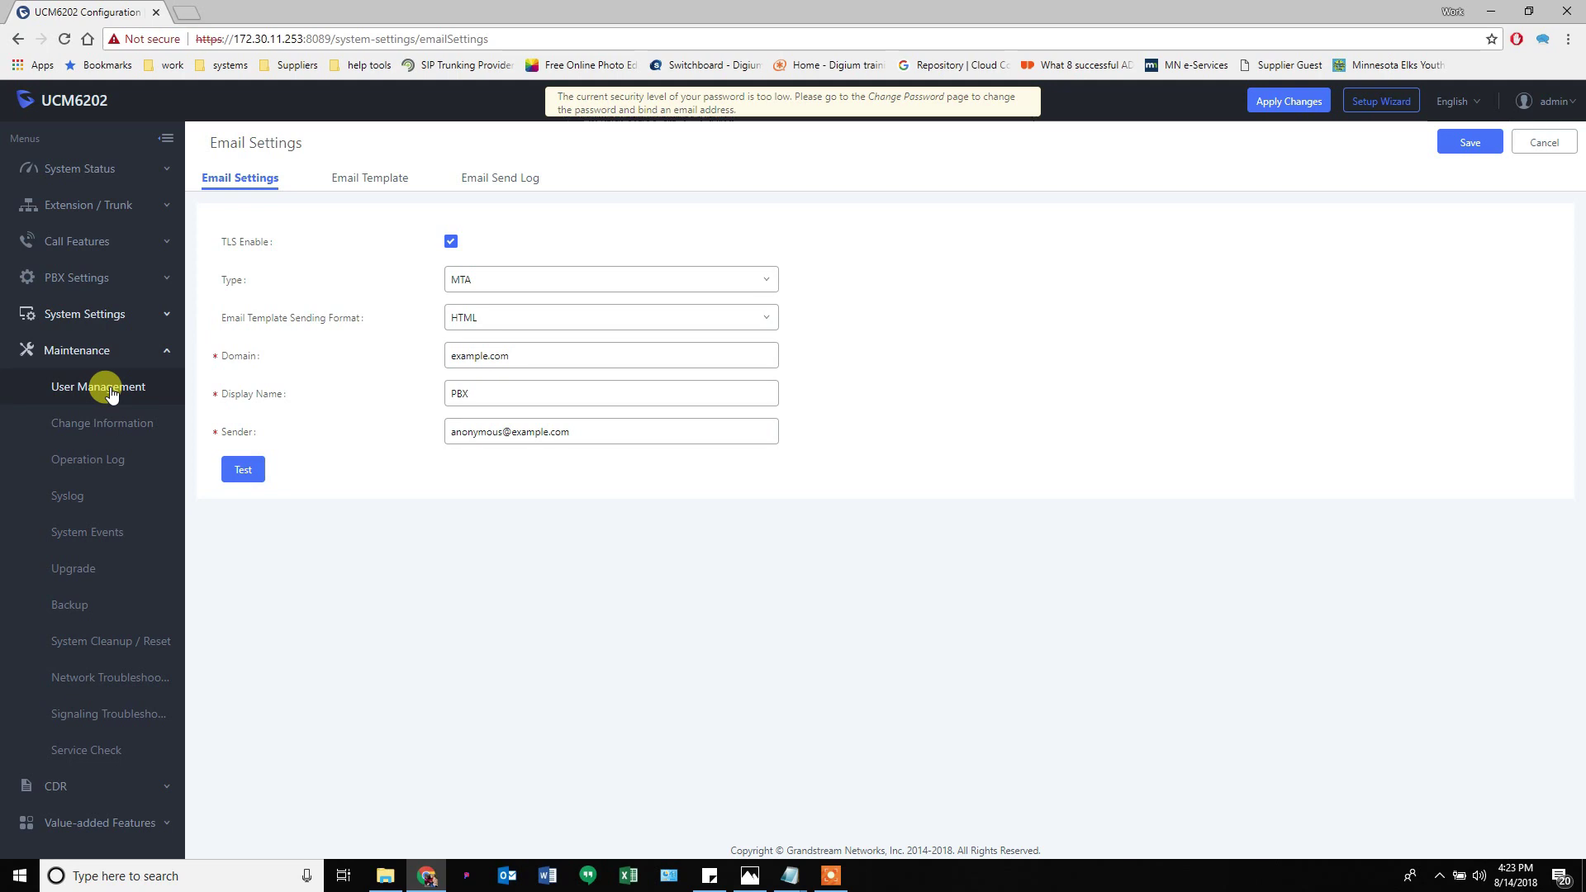
# Review the Operation Log and the System Events alert events list.
pyautogui.click(87, 463)
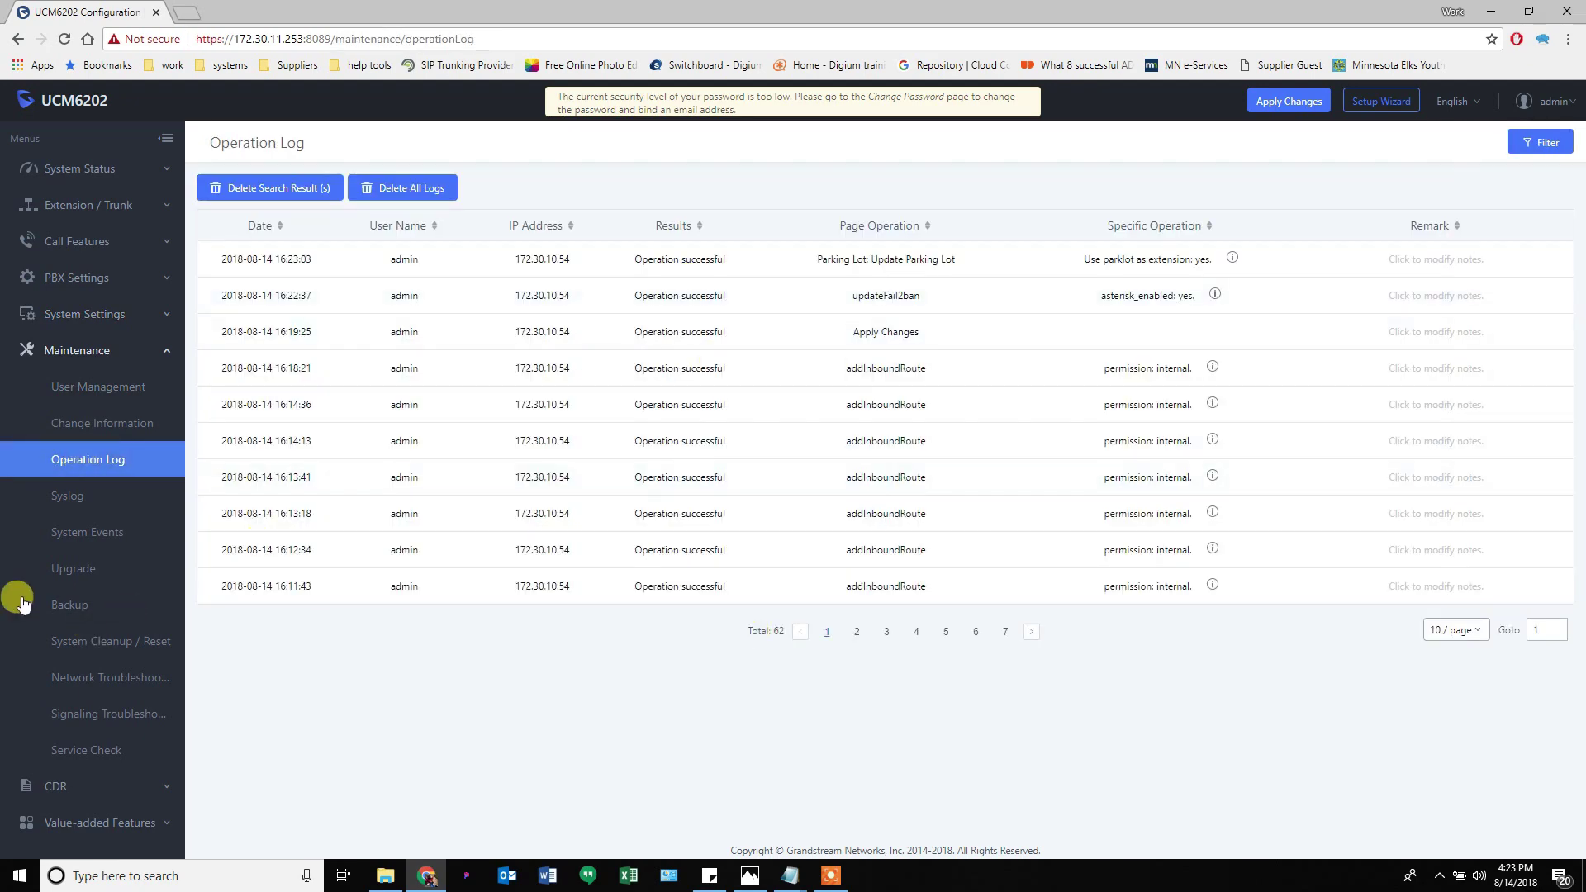
pyautogui.click(97, 531)
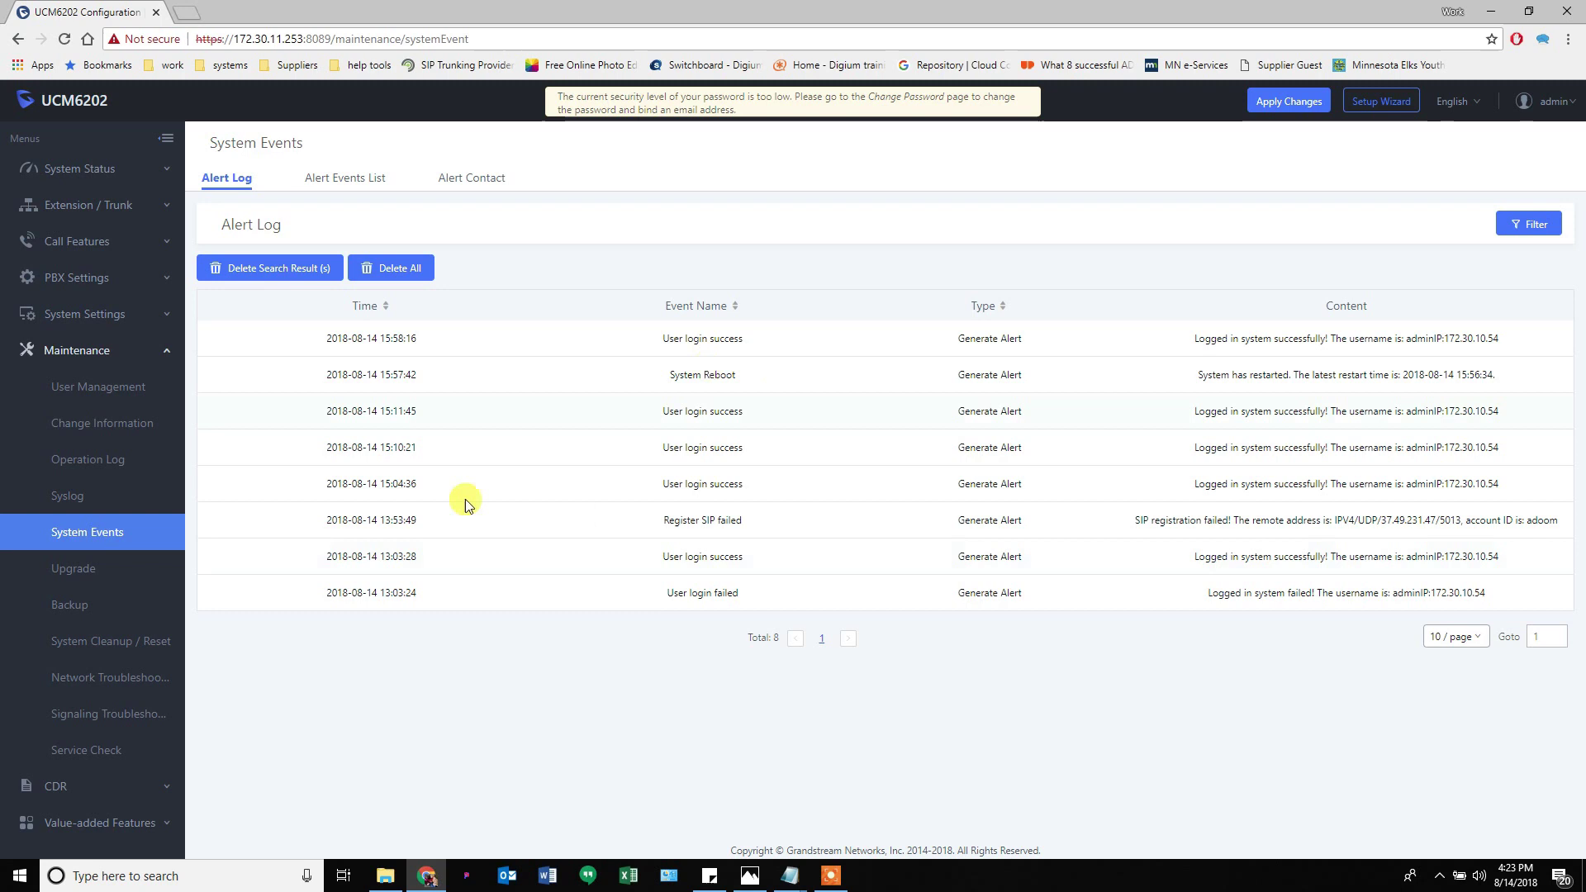
pyautogui.click(337, 185)
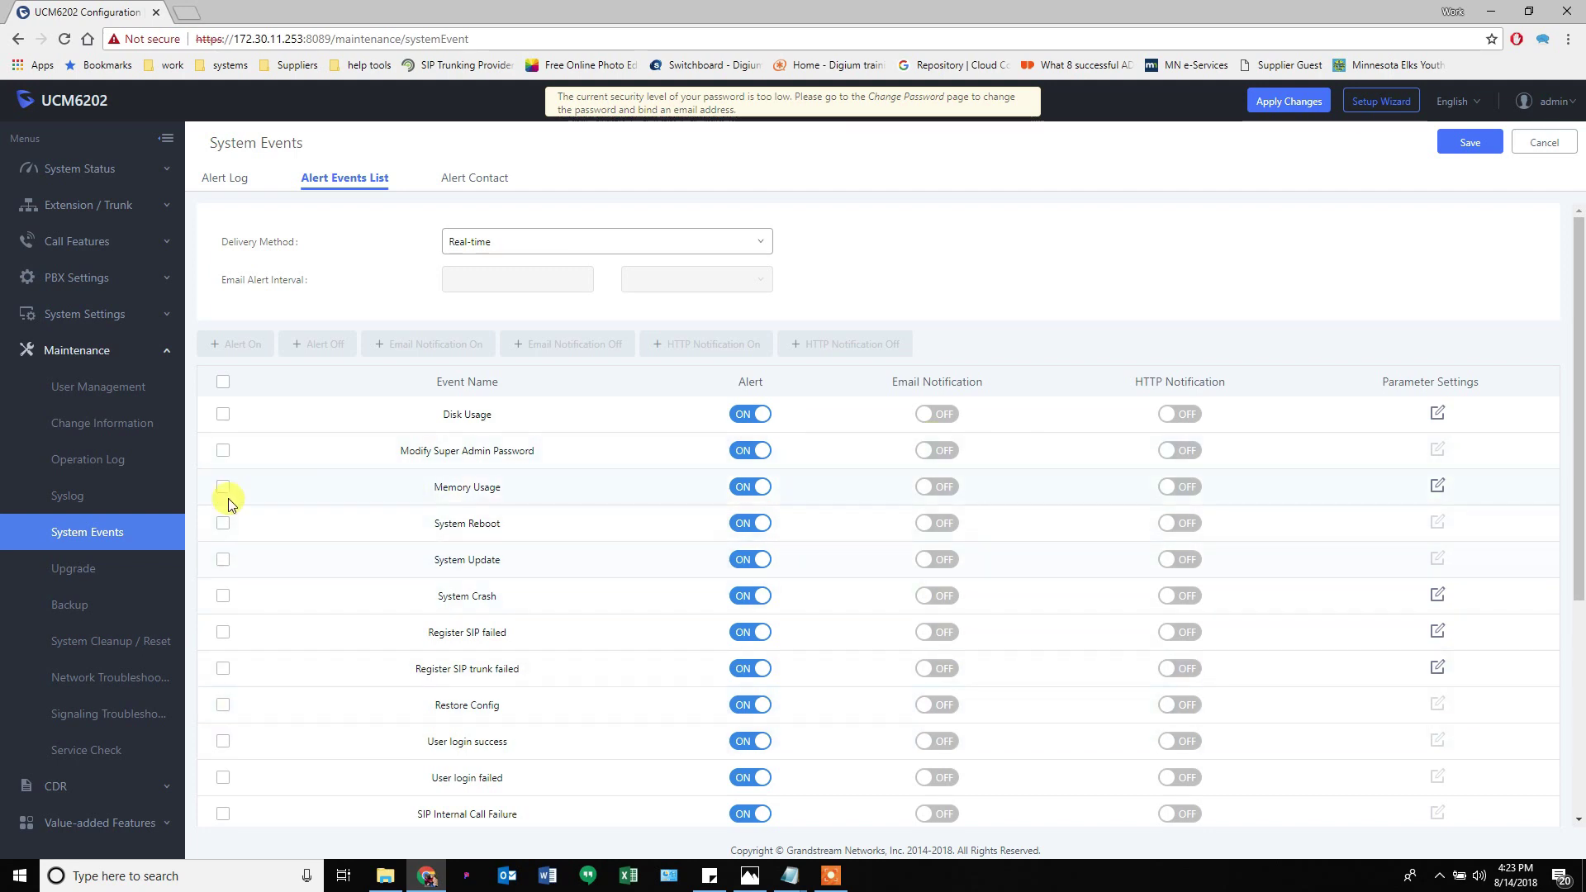
# Check the Upgrade page, then the Backup page listing seven SD-card backup files.
pyautogui.click(84, 574)
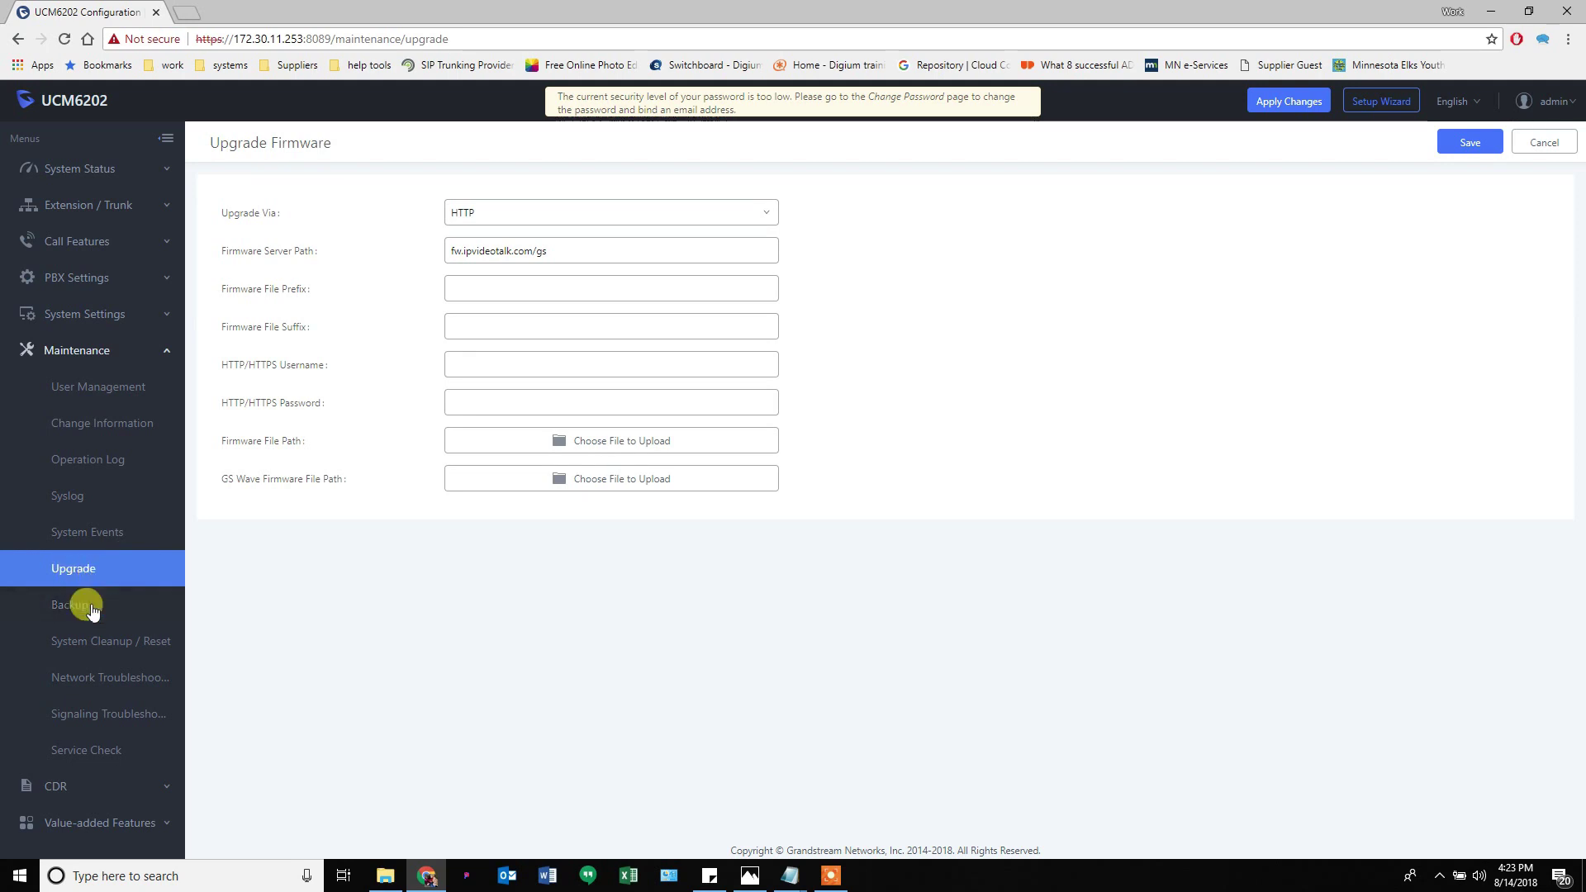
pyautogui.click(85, 609)
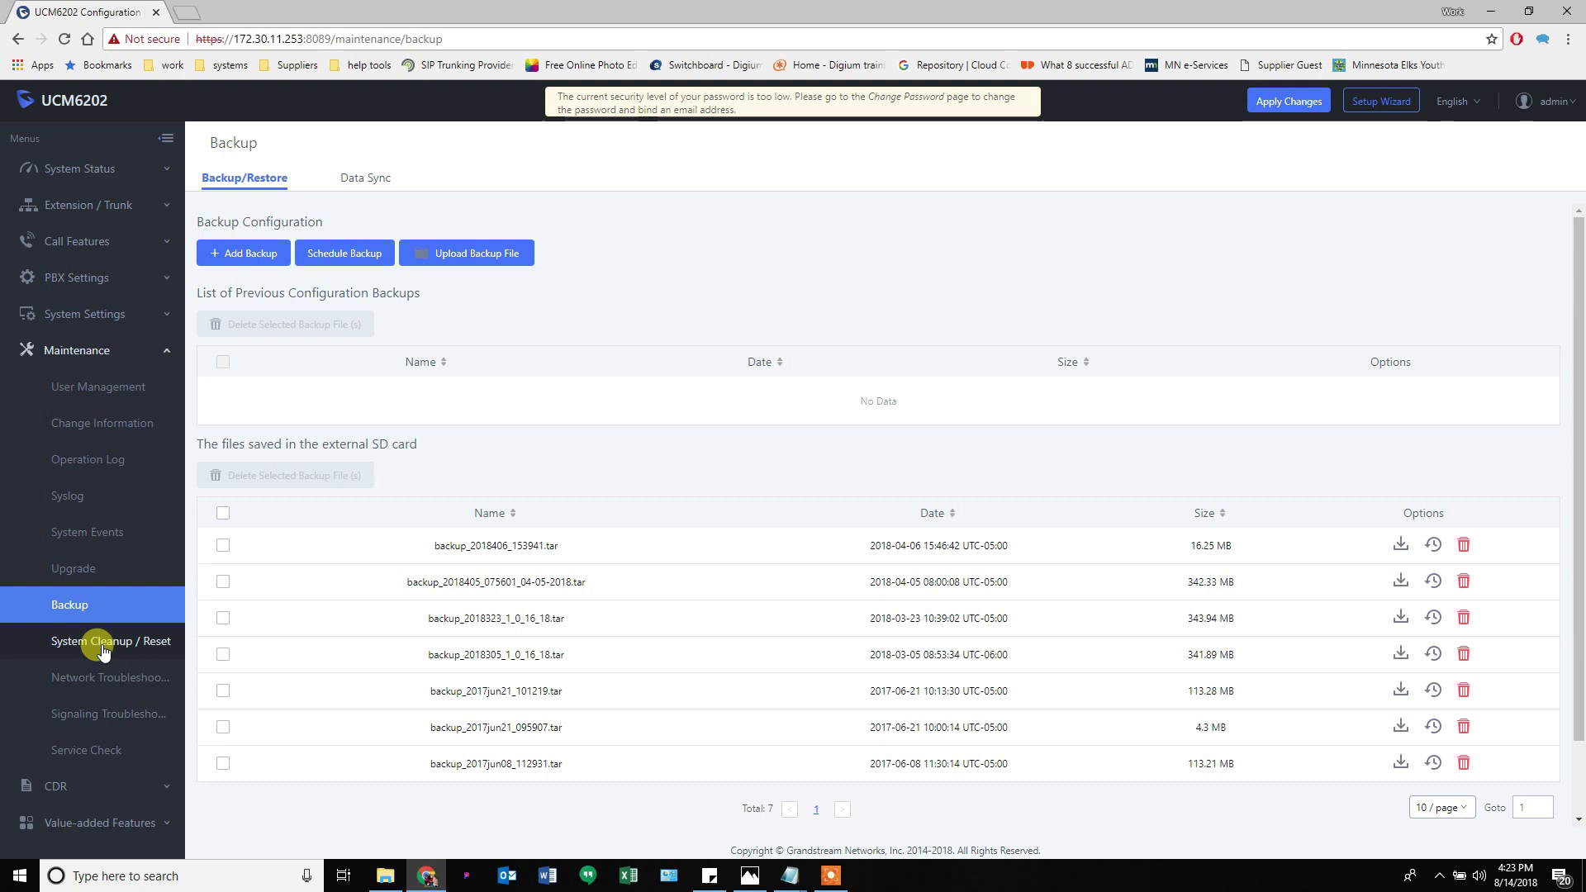
pyautogui.click(75, 787)
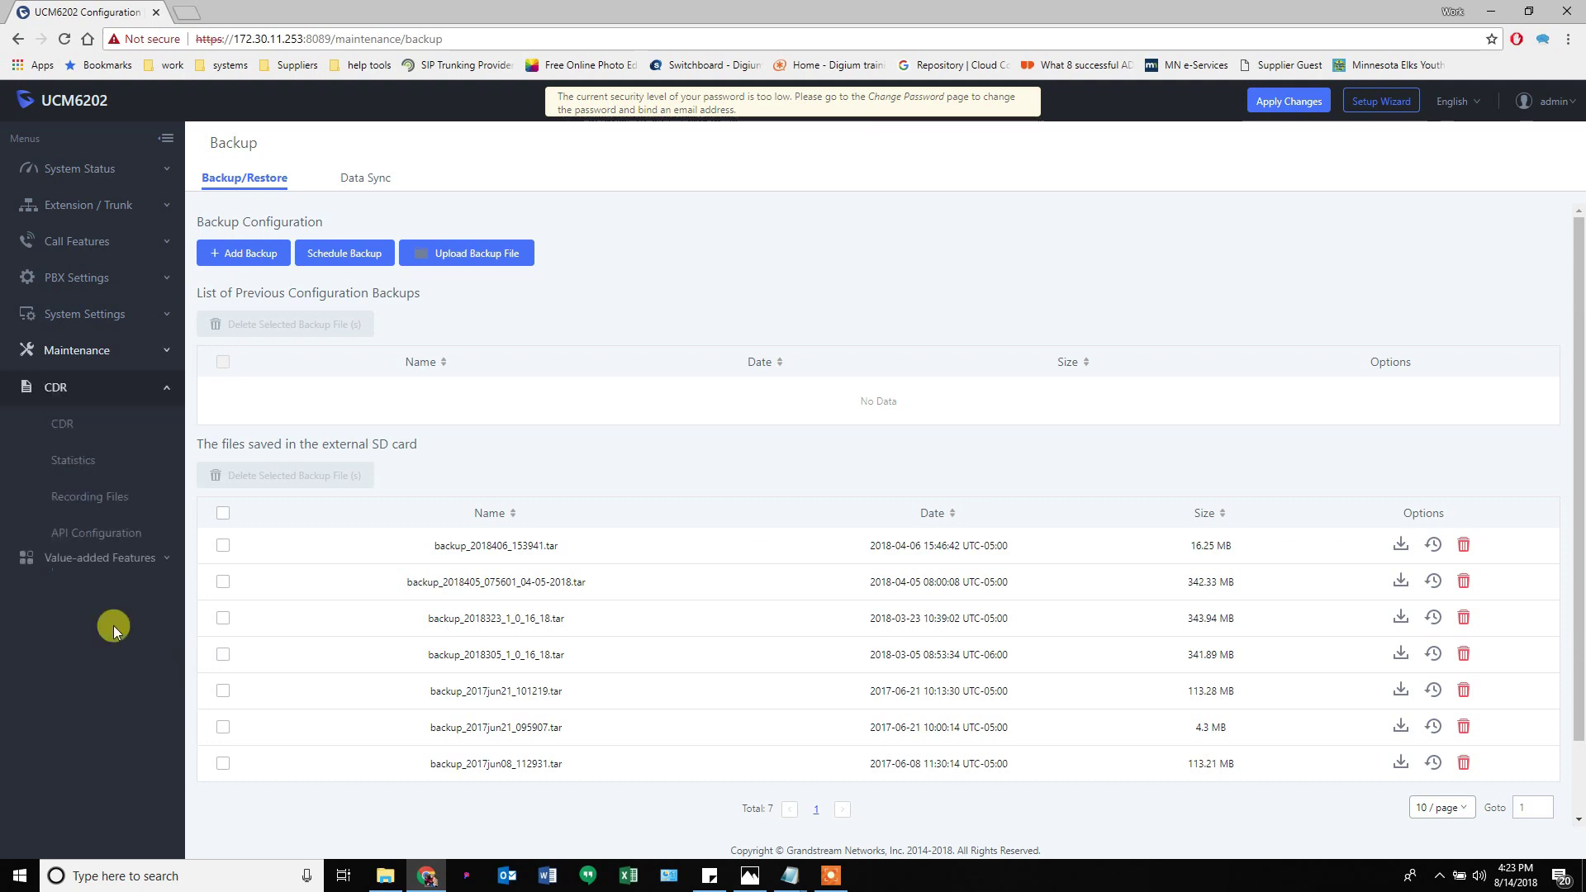
pyautogui.click(78, 576)
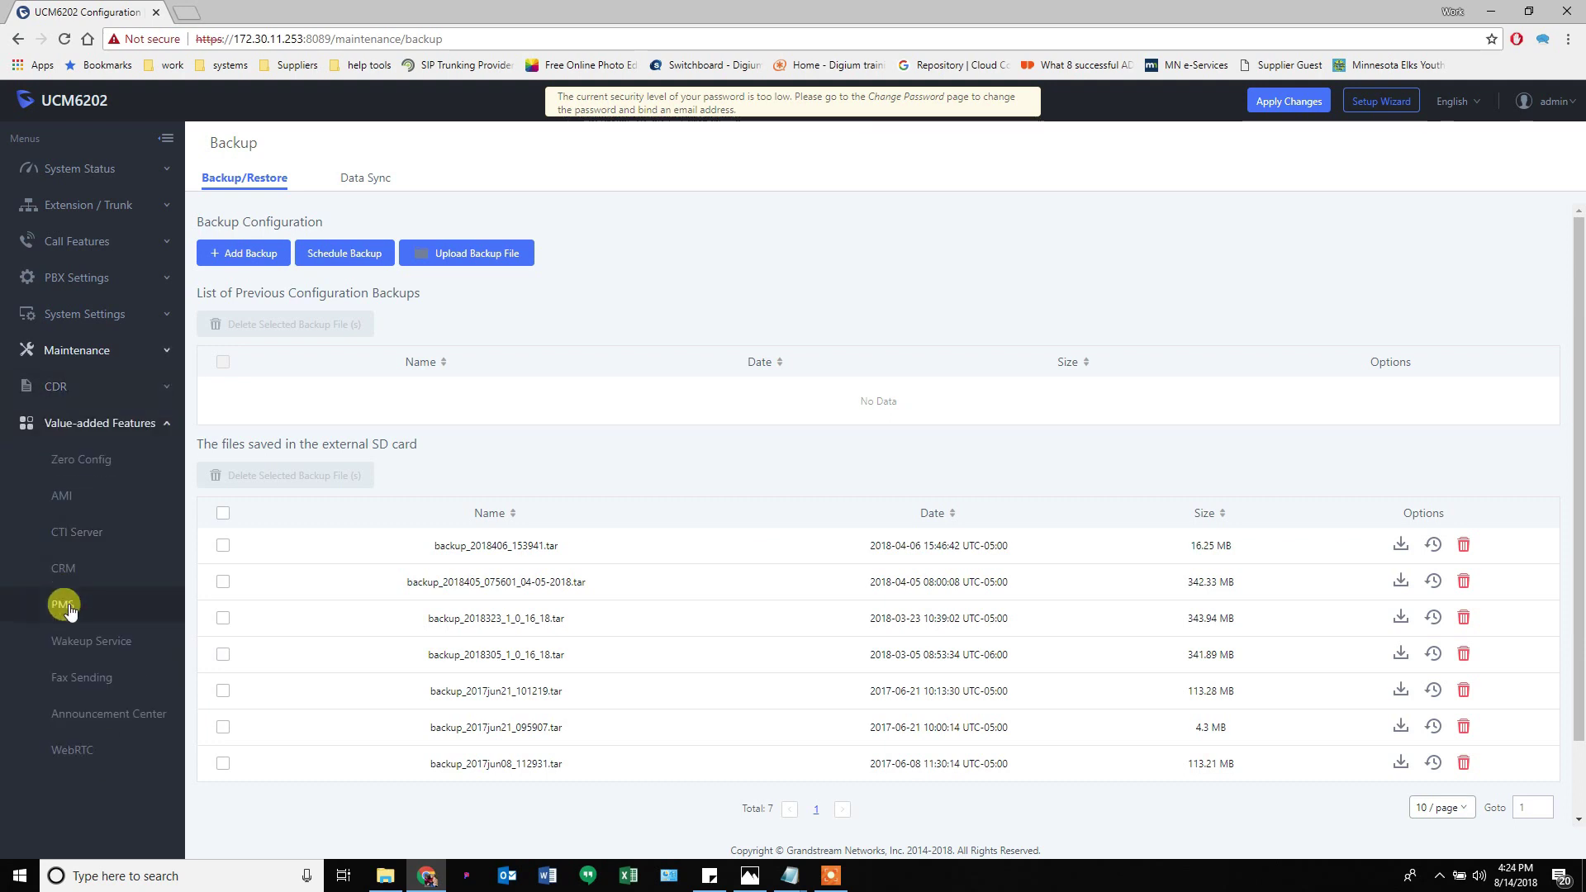
# View the empty Zero Config device list, then apply the pending configuration changes.
pyautogui.click(87, 463)
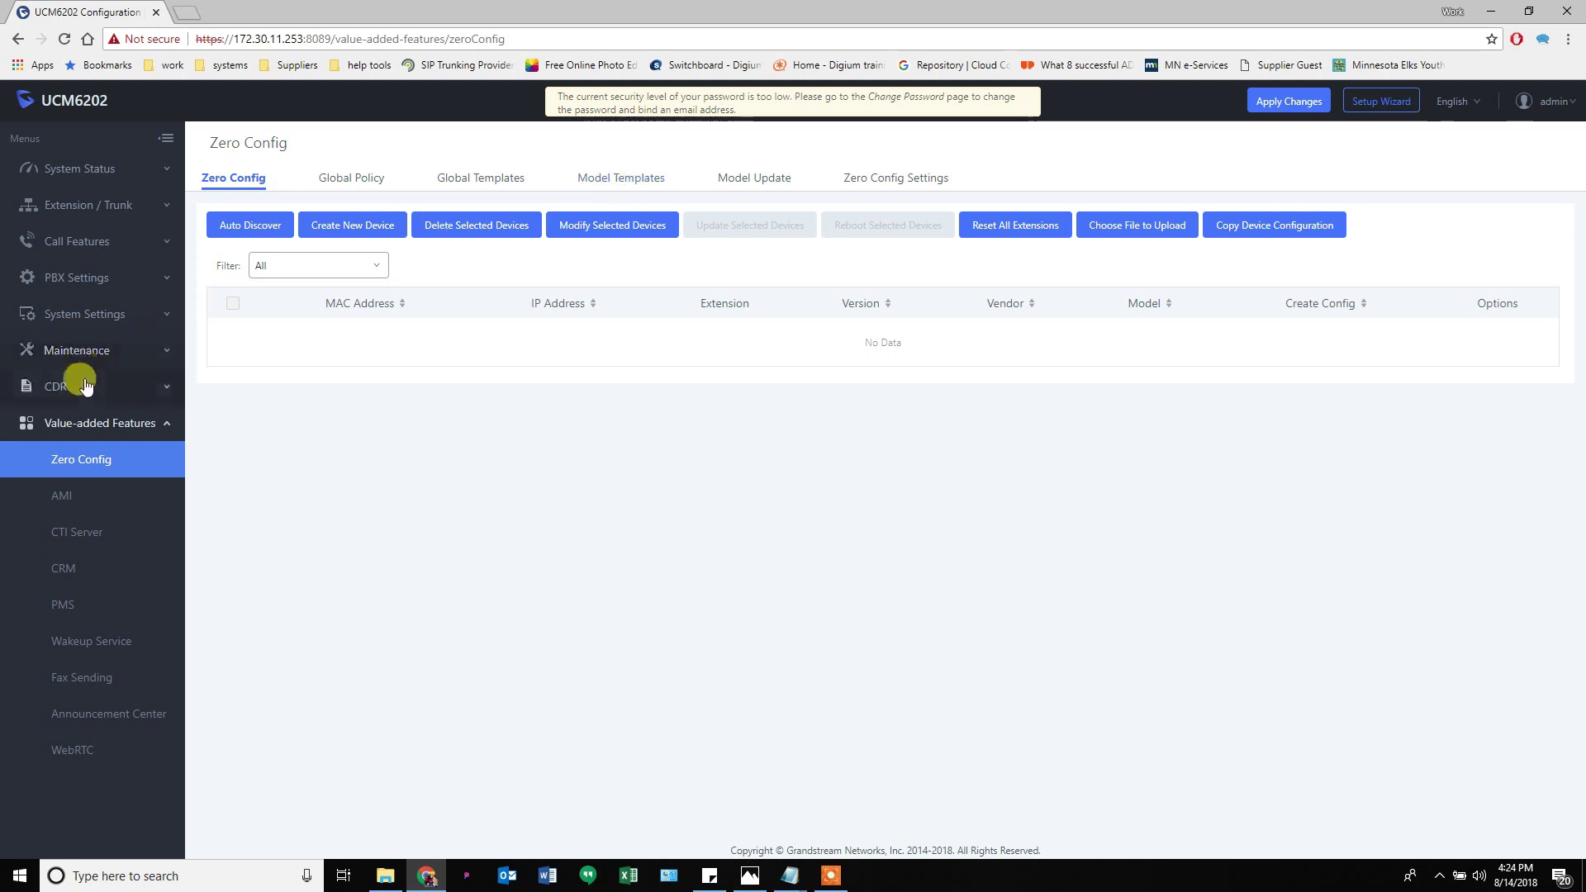
pyautogui.click(95, 351)
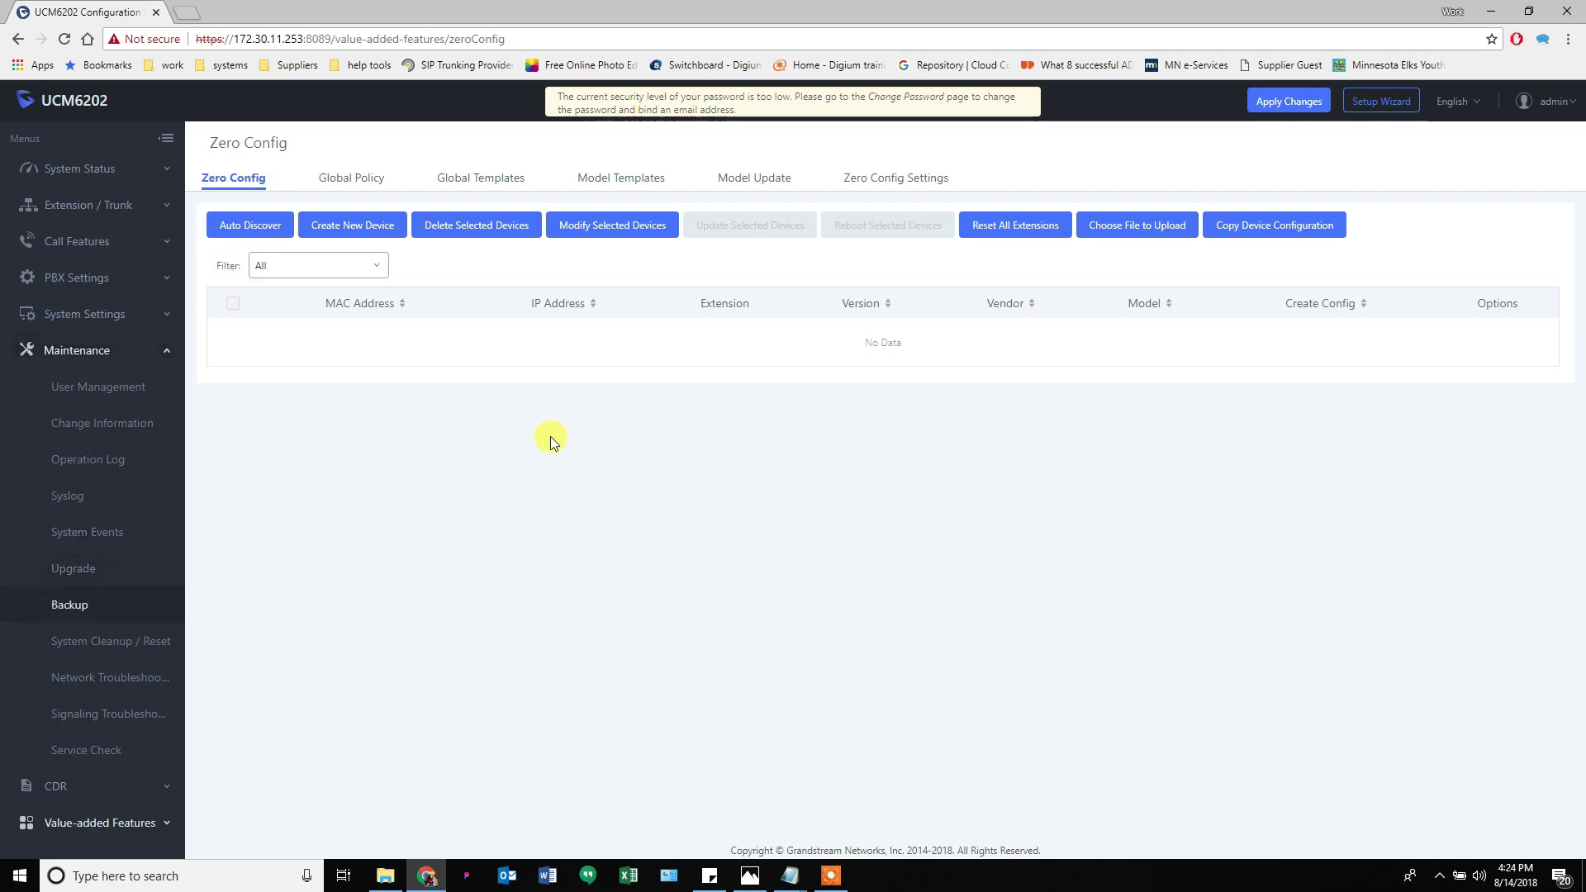
pyautogui.click(1267, 109)
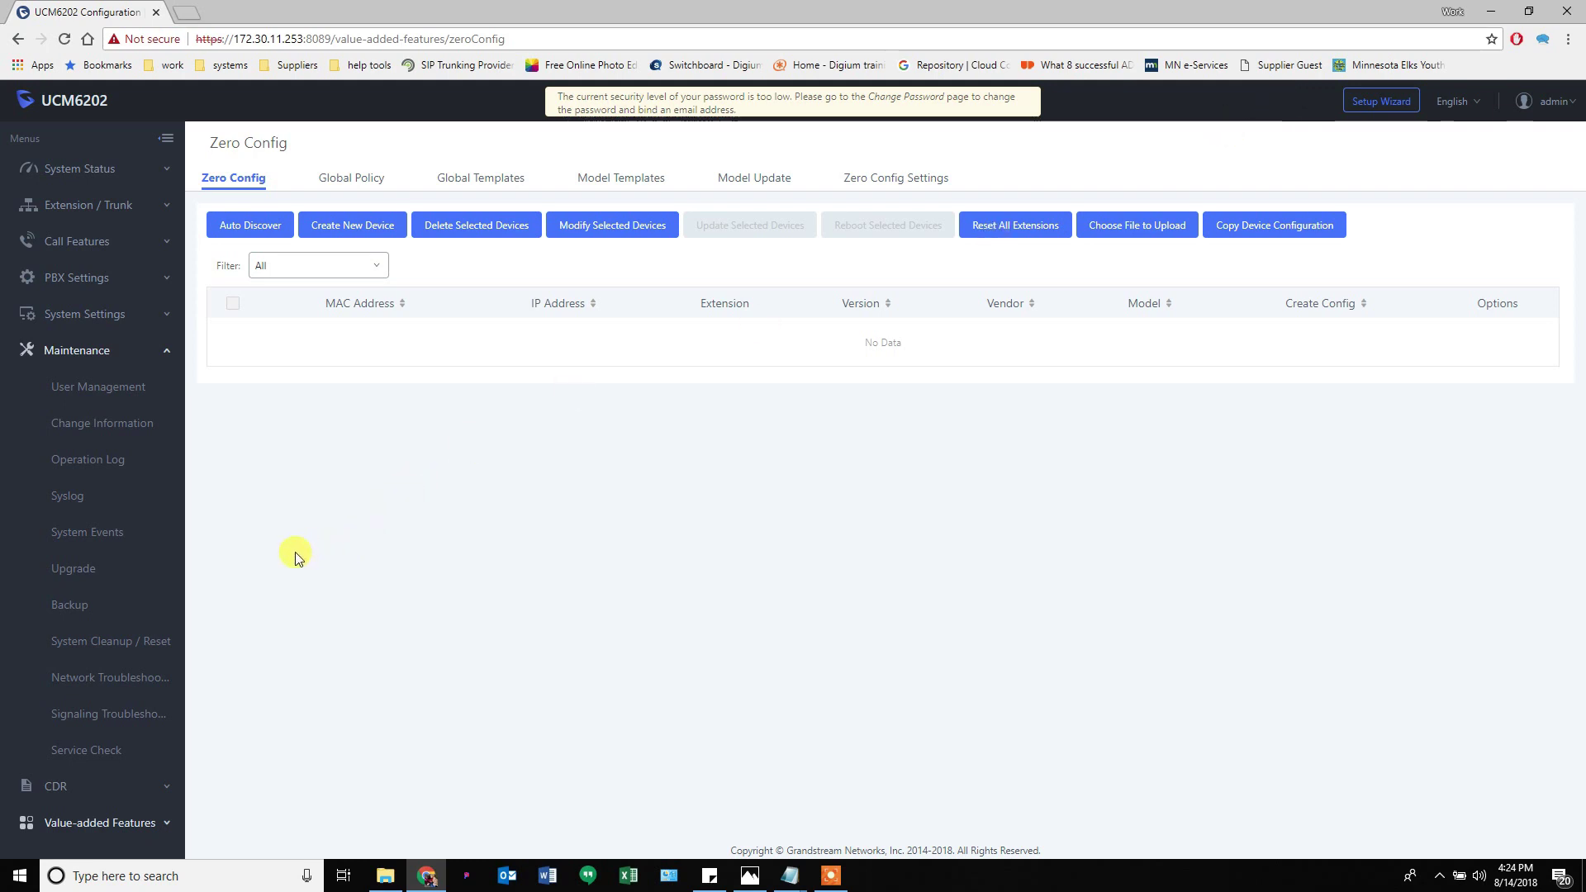
# Look over the scheduled backup settings on the Backup page without saving.
pyautogui.click(70, 611)
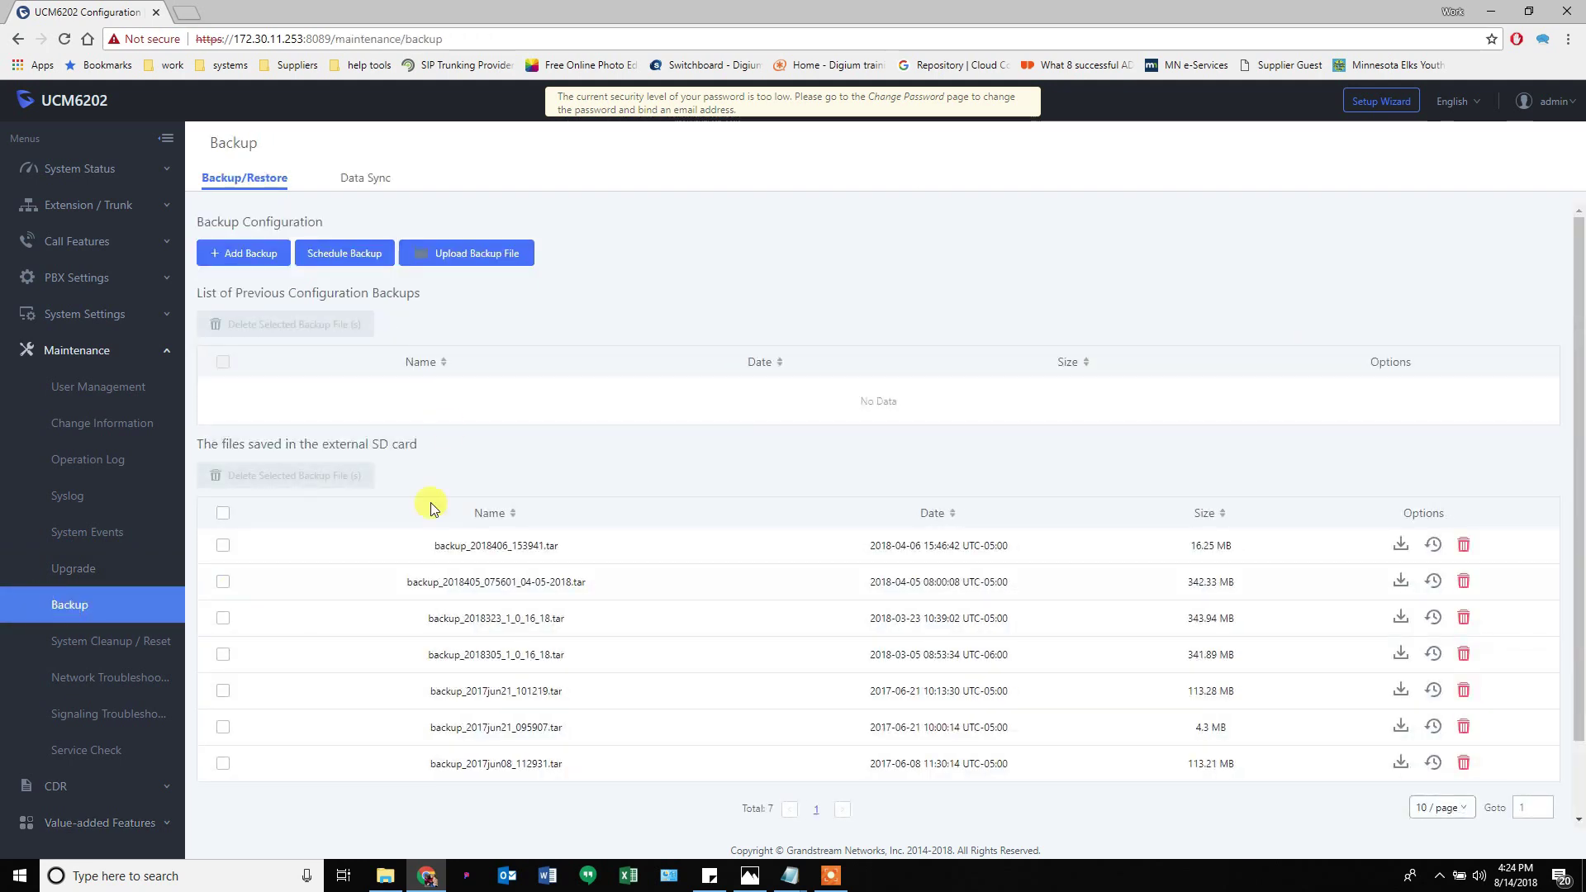
pyautogui.click(345, 255)
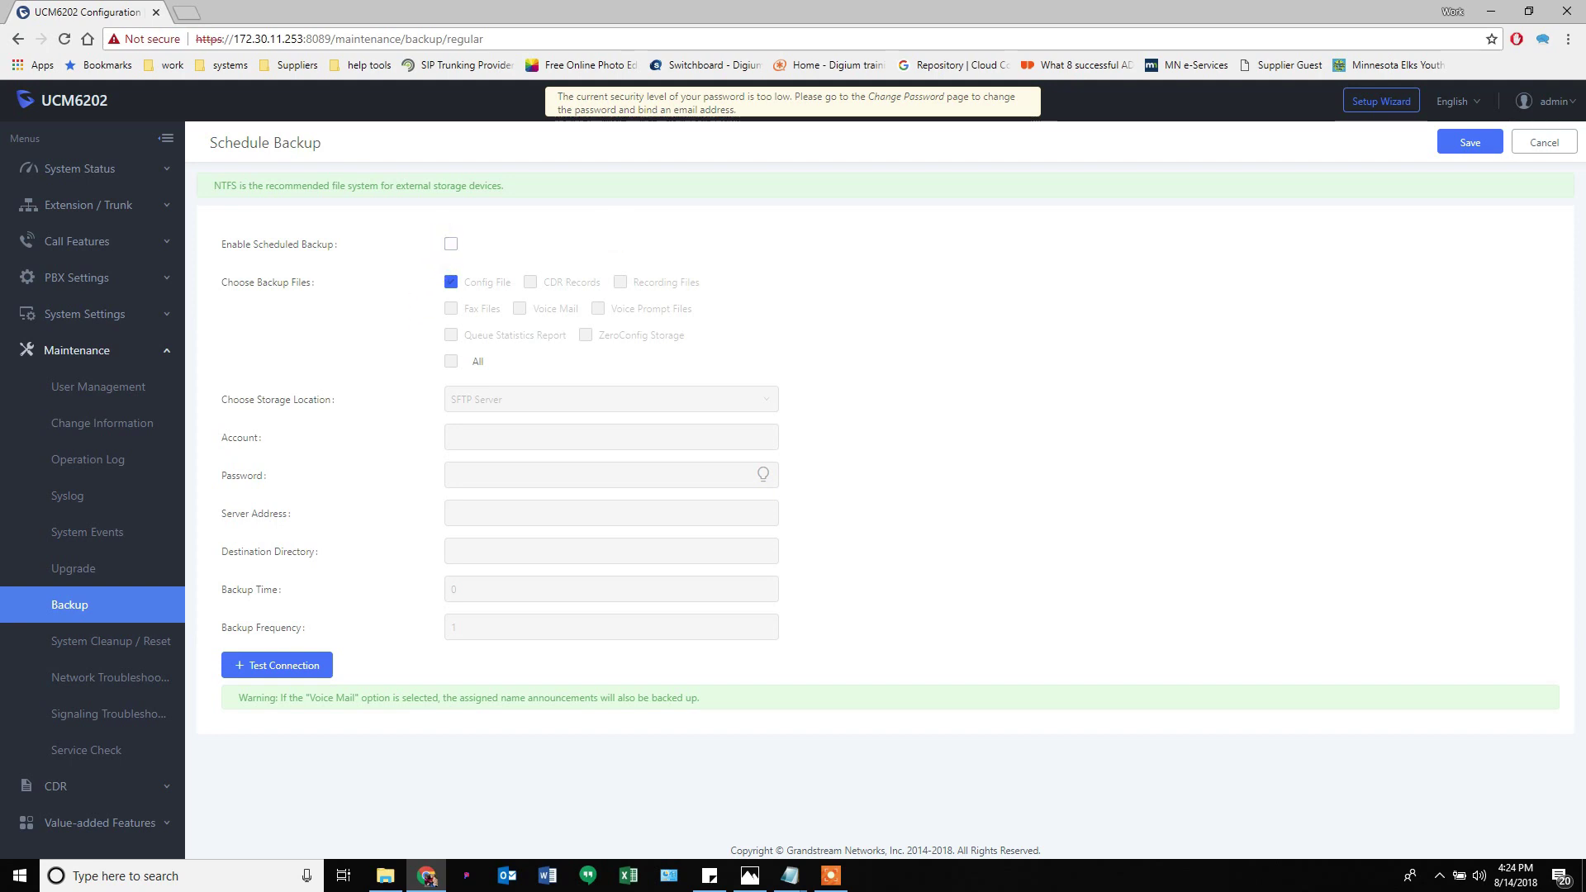
pyautogui.click(1543, 142)
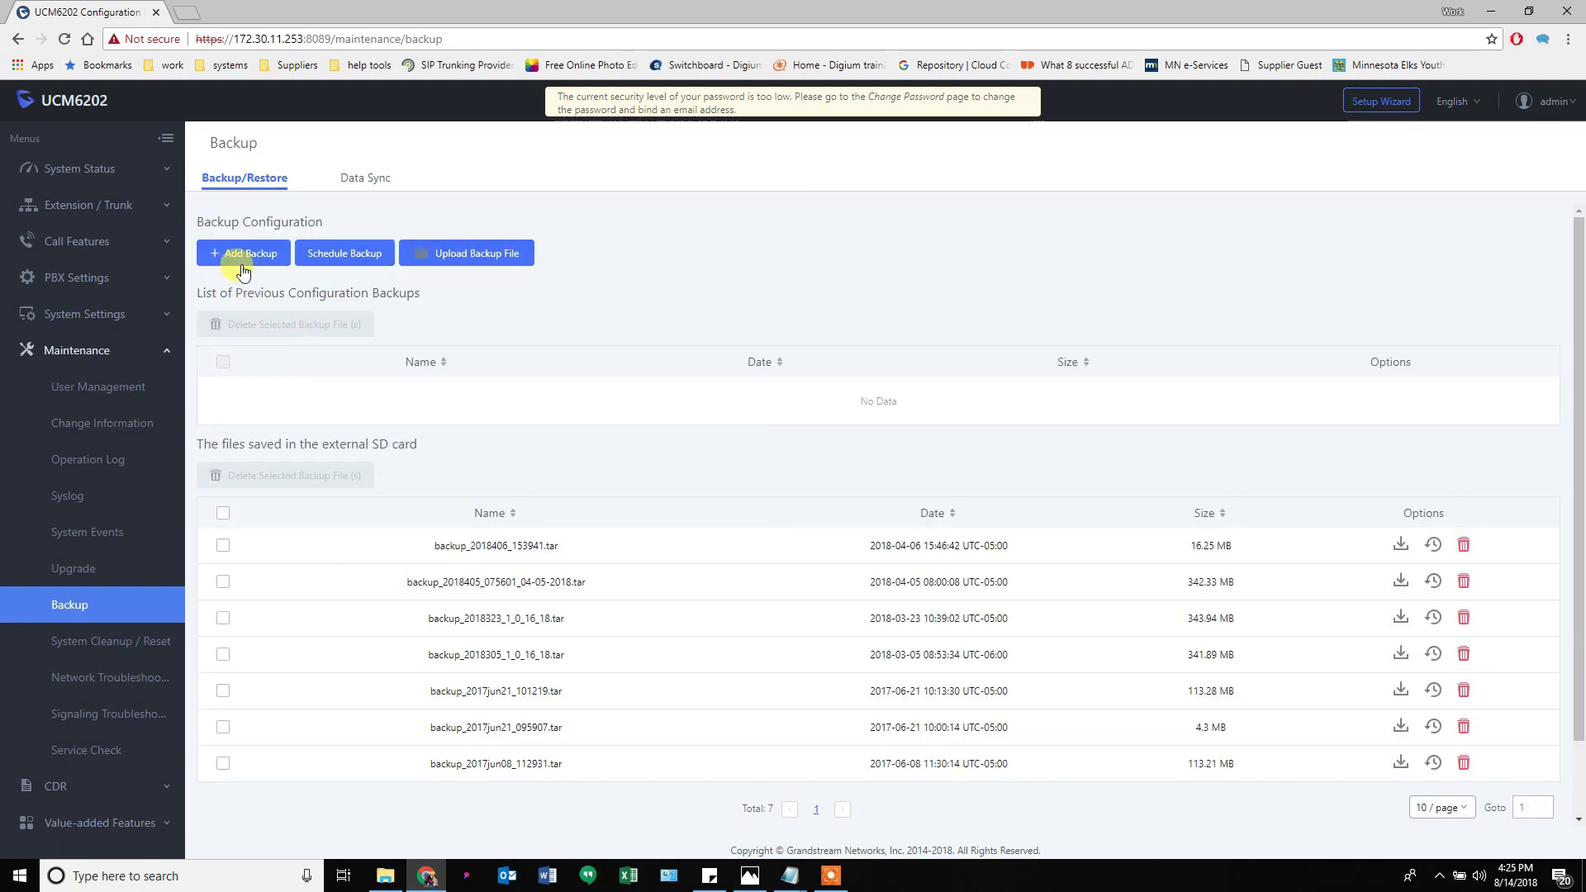
# Create a local Config File backup named backup_2018814_1-0-18-9.
pyautogui.click(243, 255)
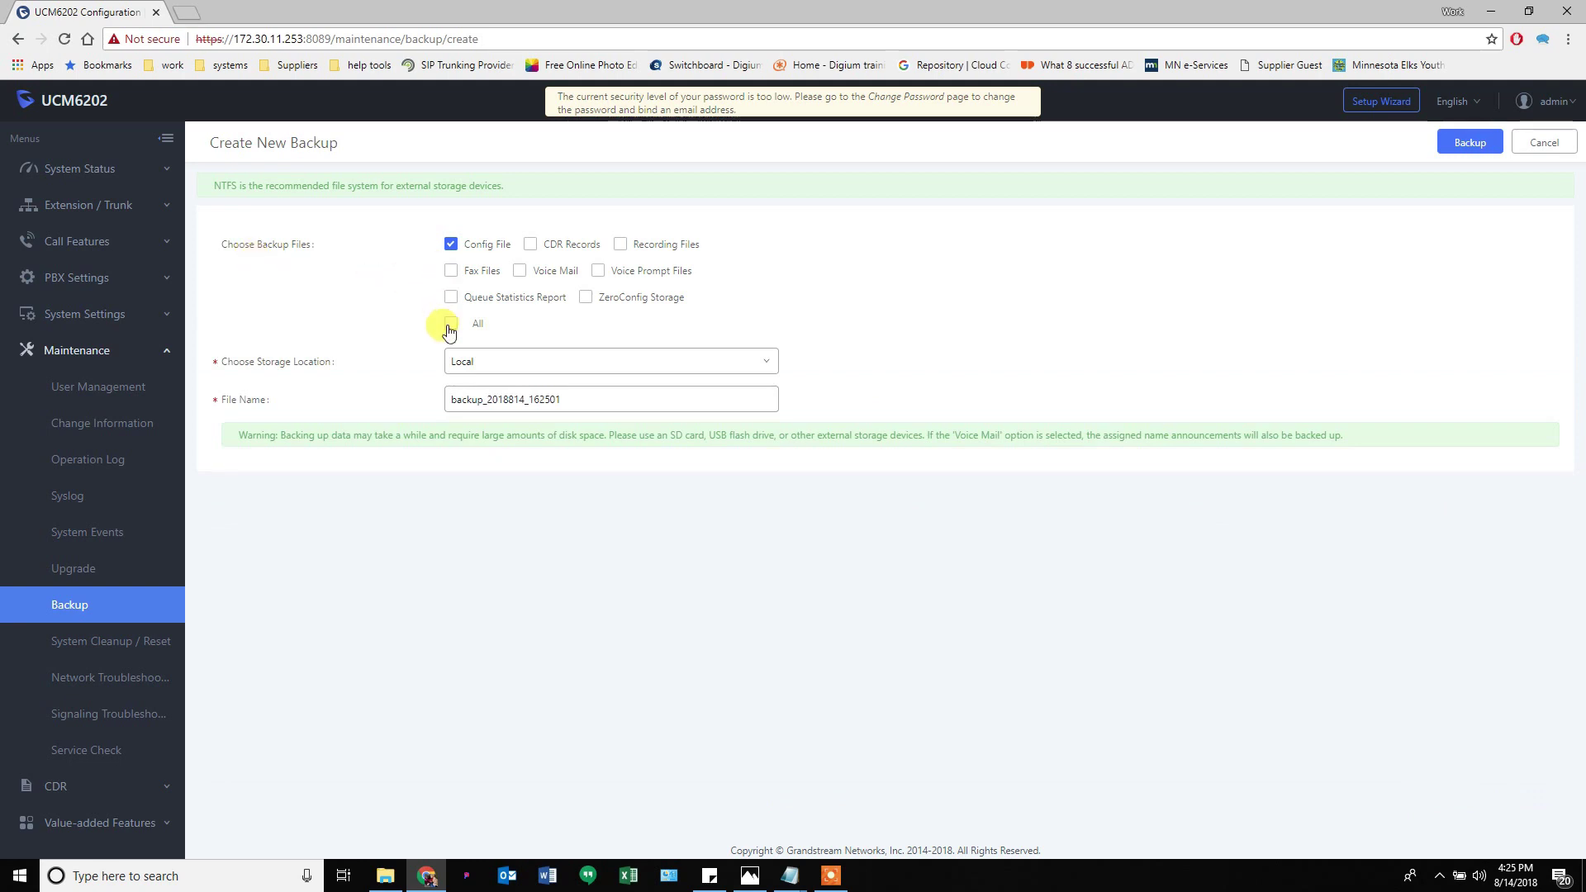
pyautogui.click(451, 247)
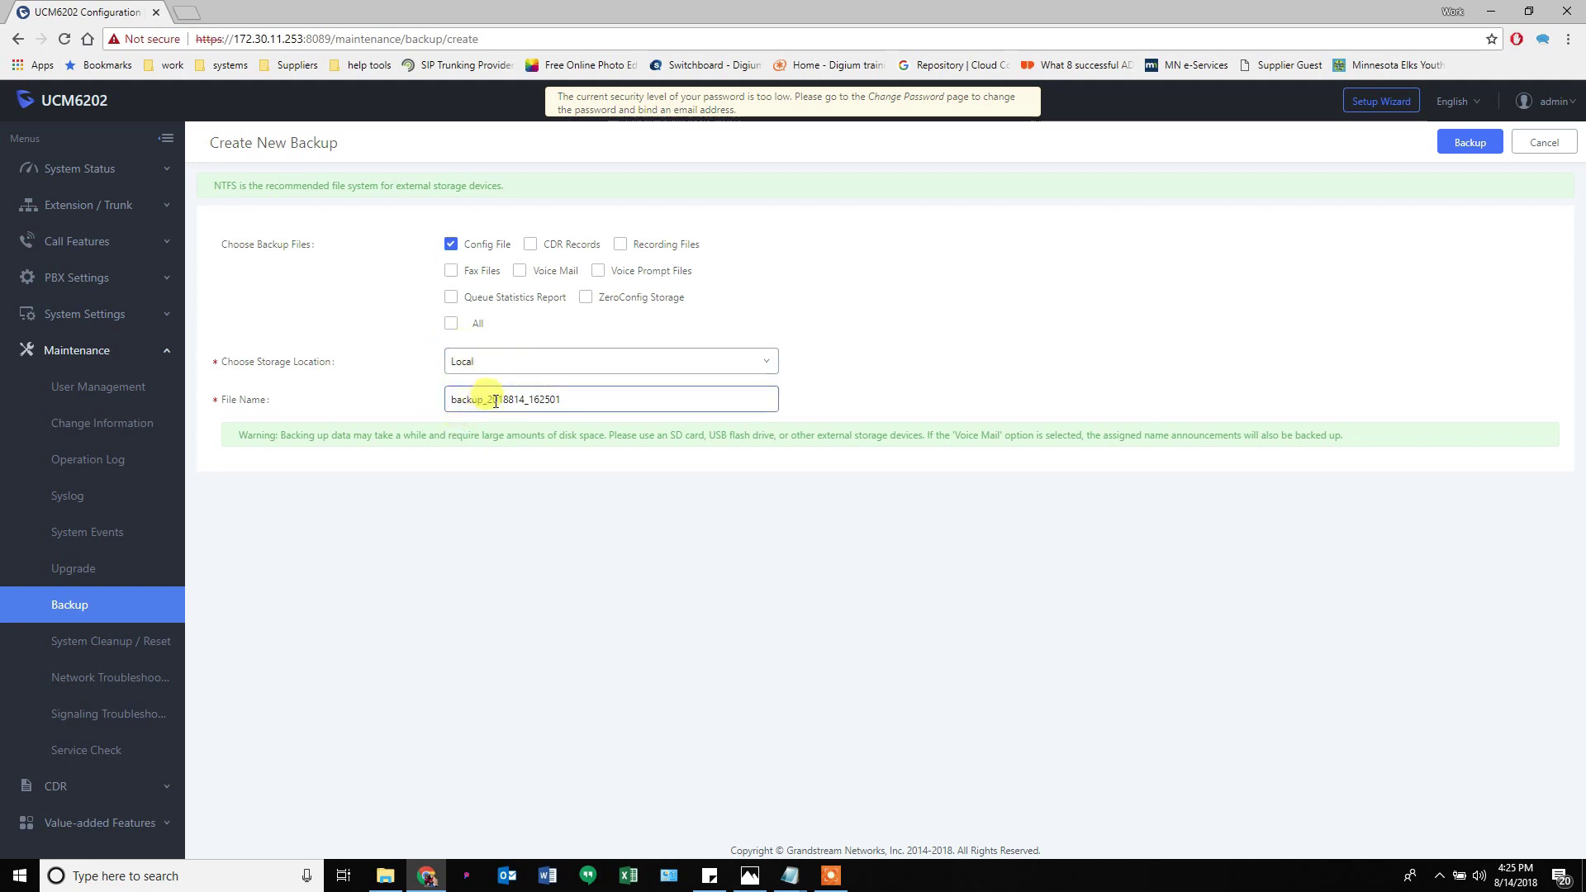
pyautogui.moveTo(490, 401); pyautogui.dragTo(504, 401)
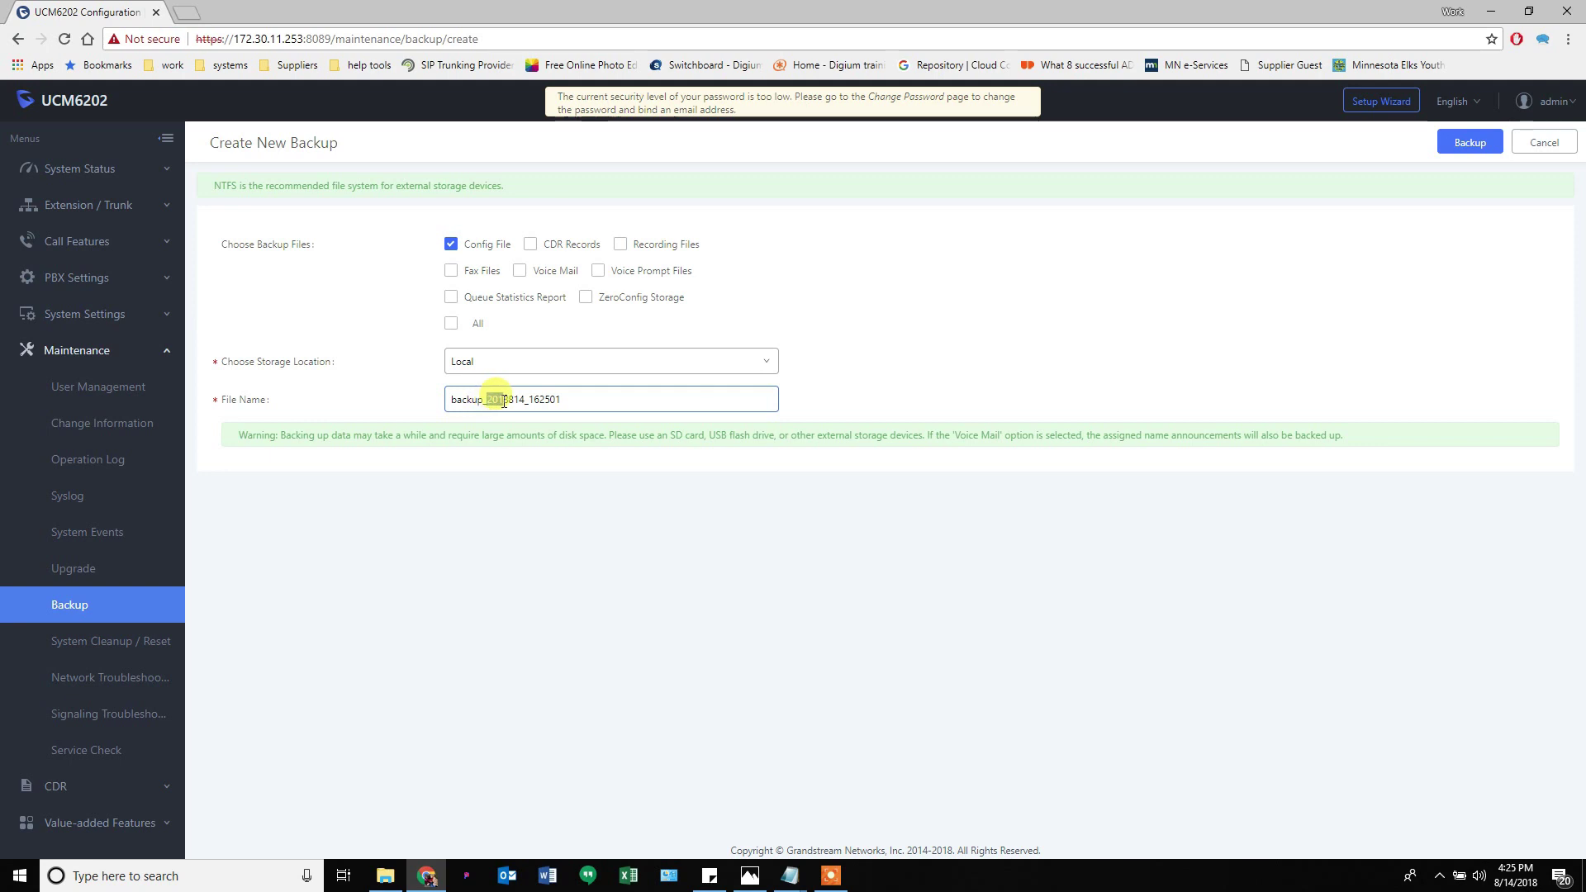
pyautogui.click(508, 400)
pyautogui.doubleClick(508, 400)
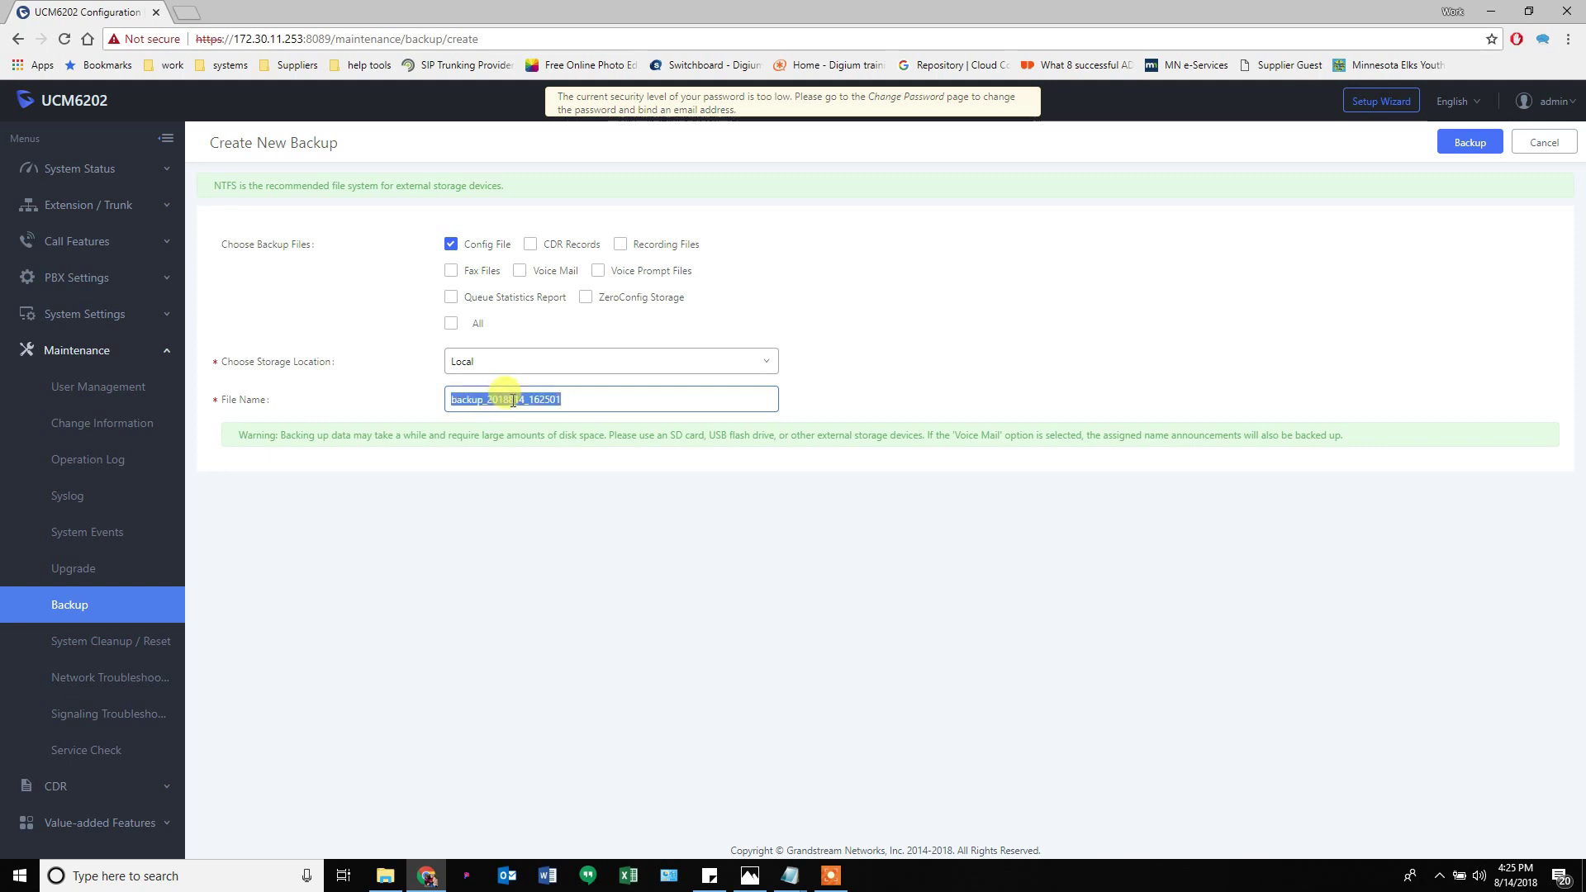
pyautogui.click(522, 400)
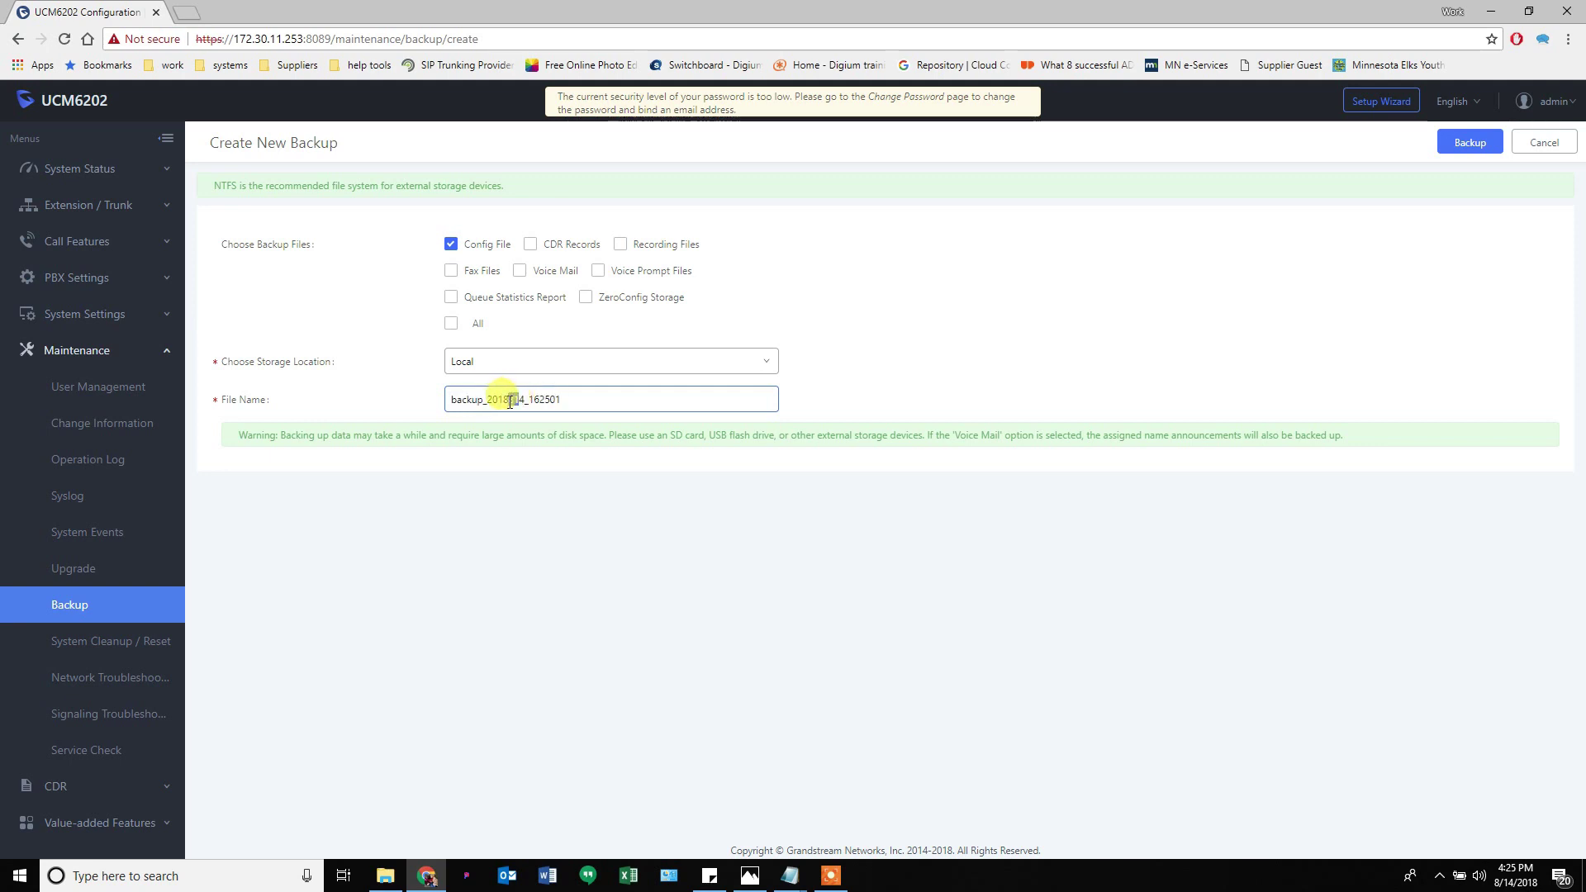
pyautogui.click(530, 400)
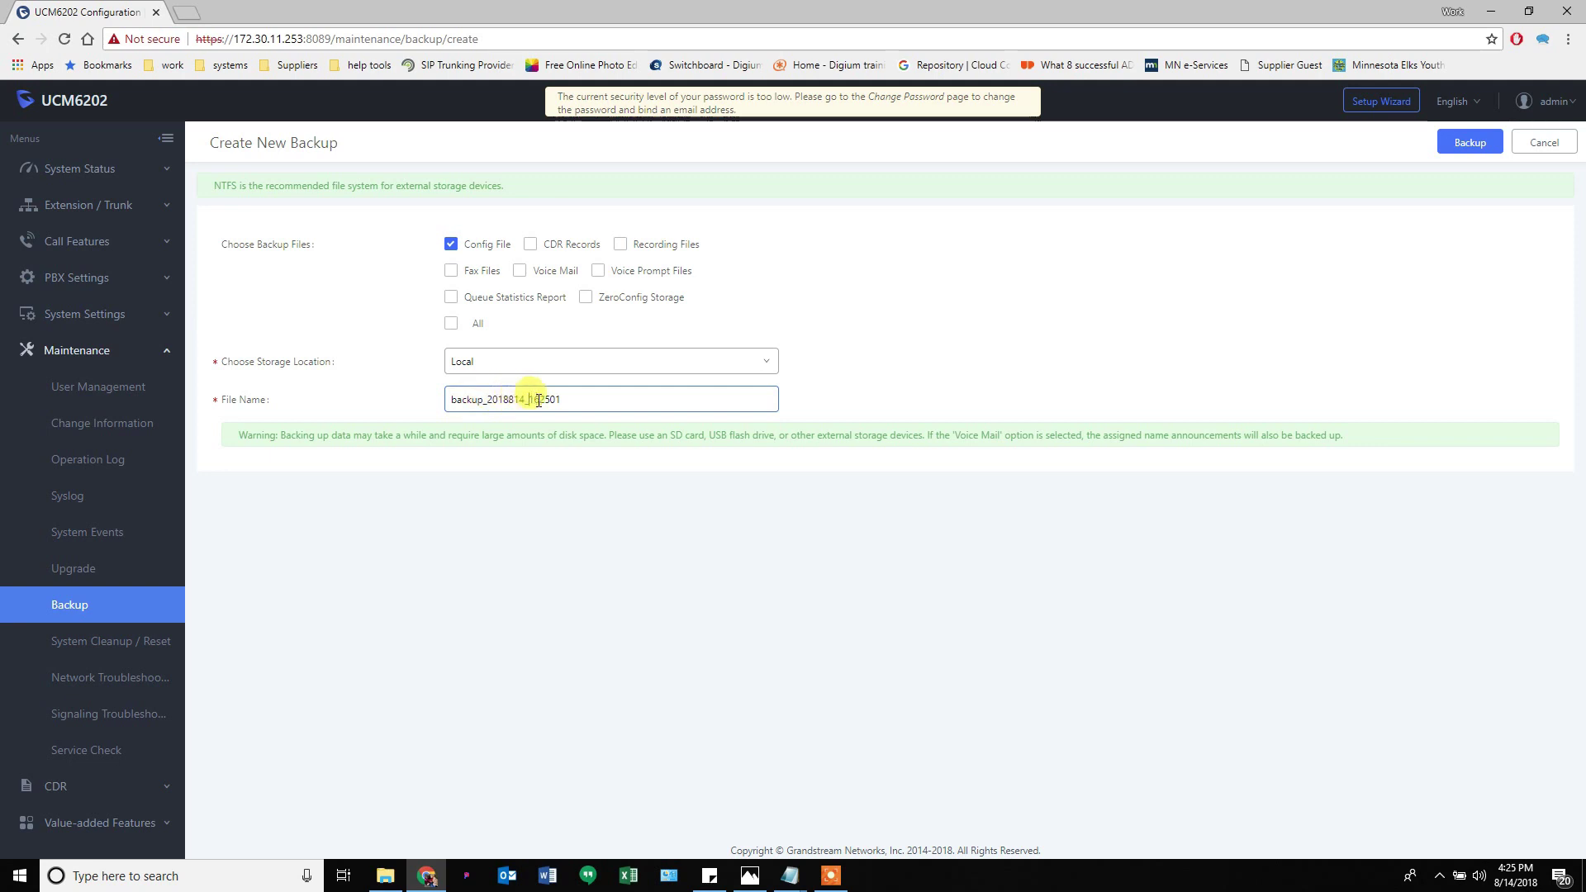
pyautogui.moveTo(538, 400); pyautogui.dragTo(577, 451)
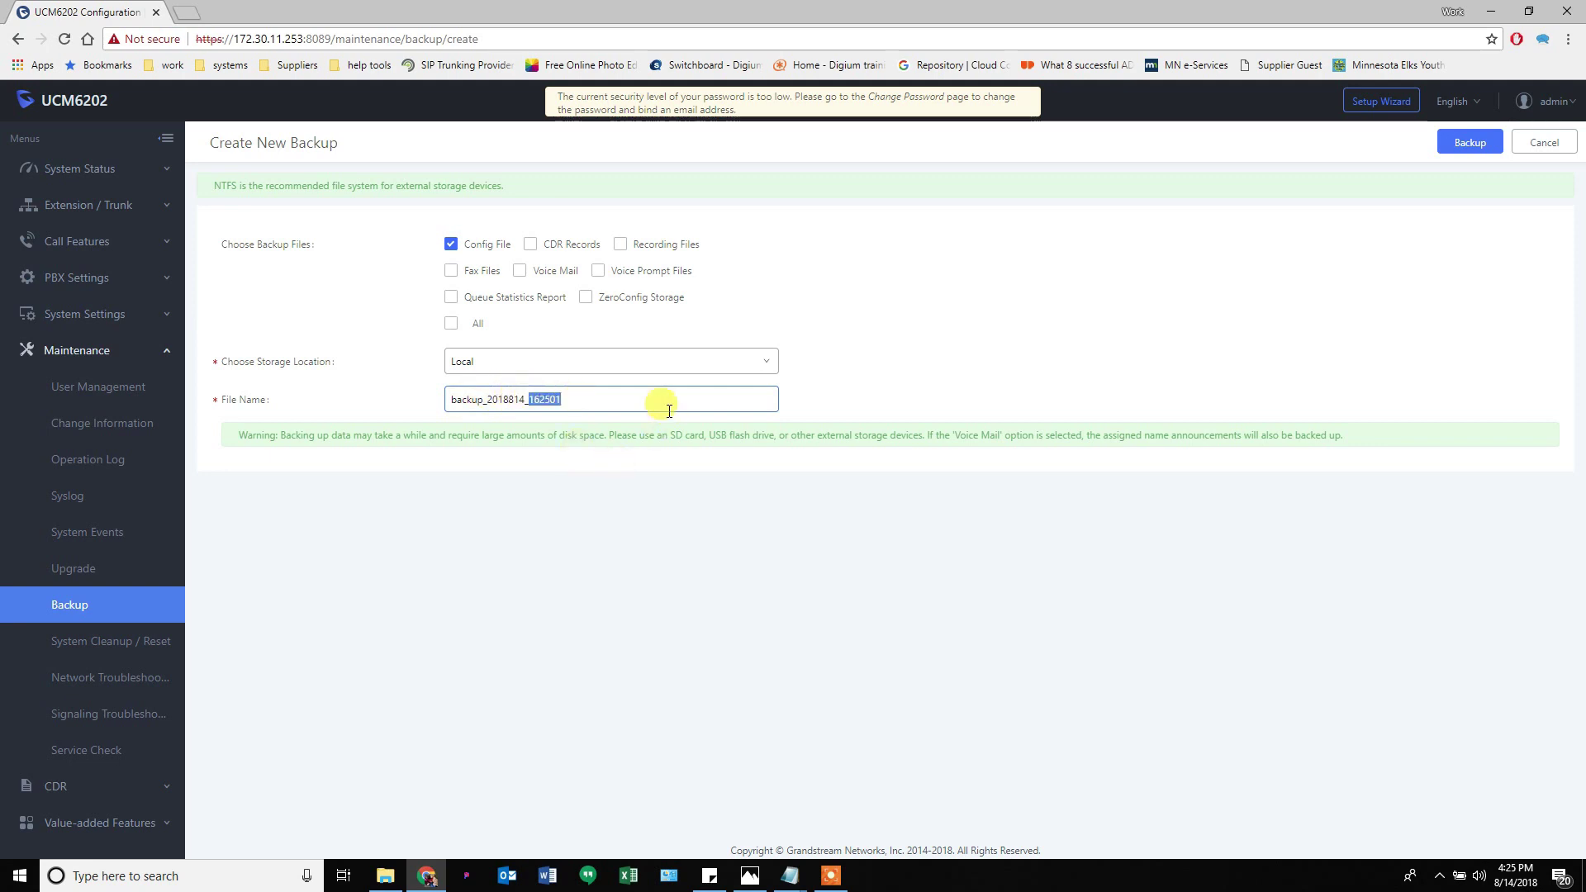
pyautogui.write('1.0')
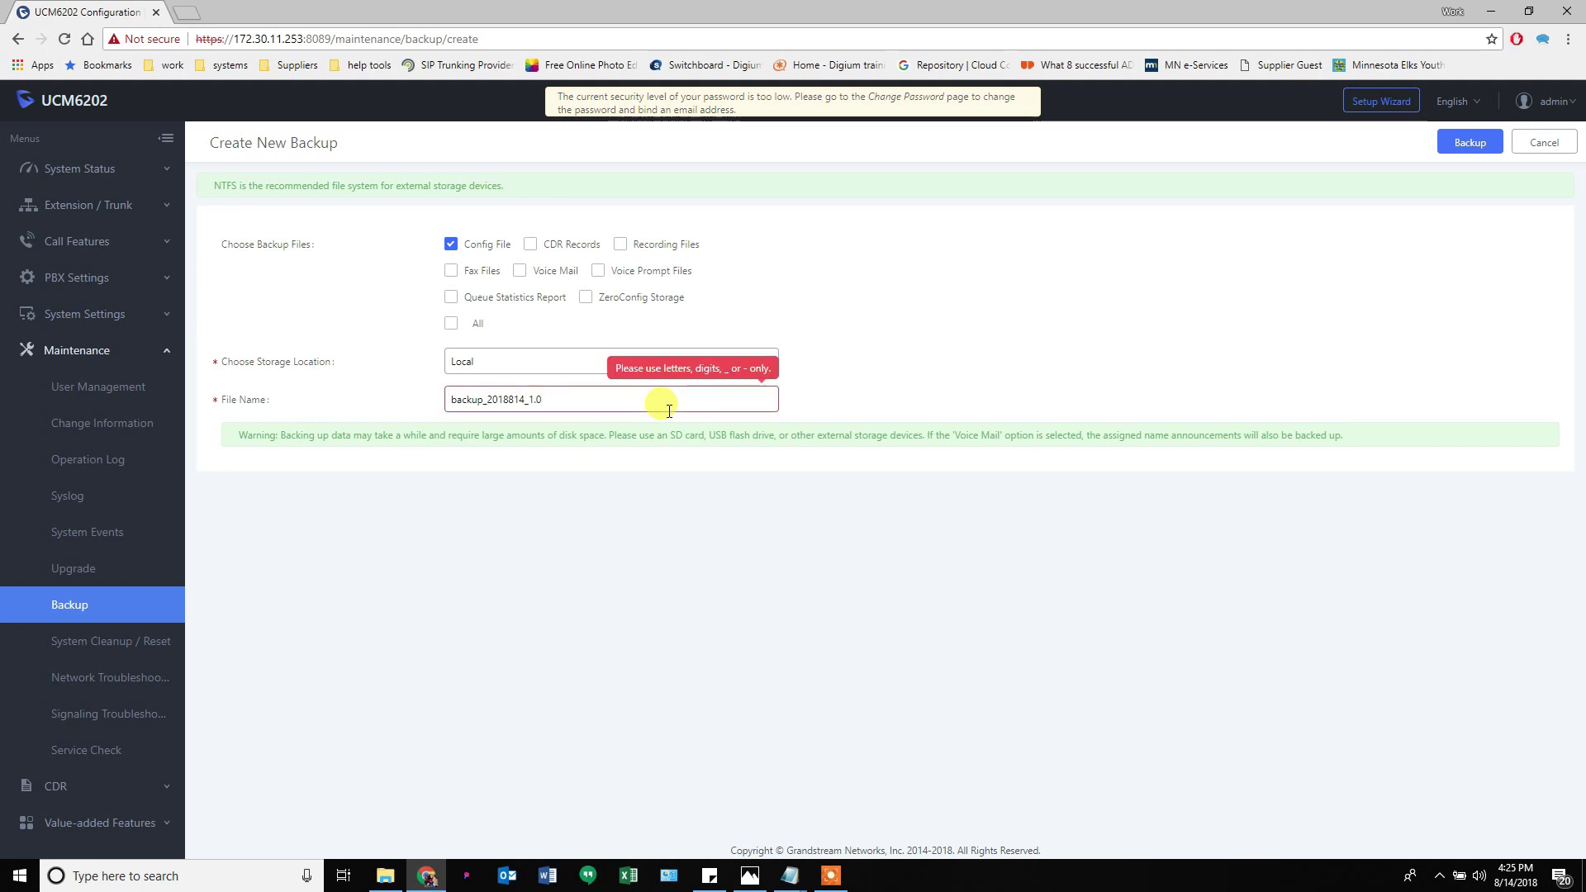
pyautogui.press('BackSpace')
pyautogui.press('BackSpace')
pyautogui.press('BackSpace')
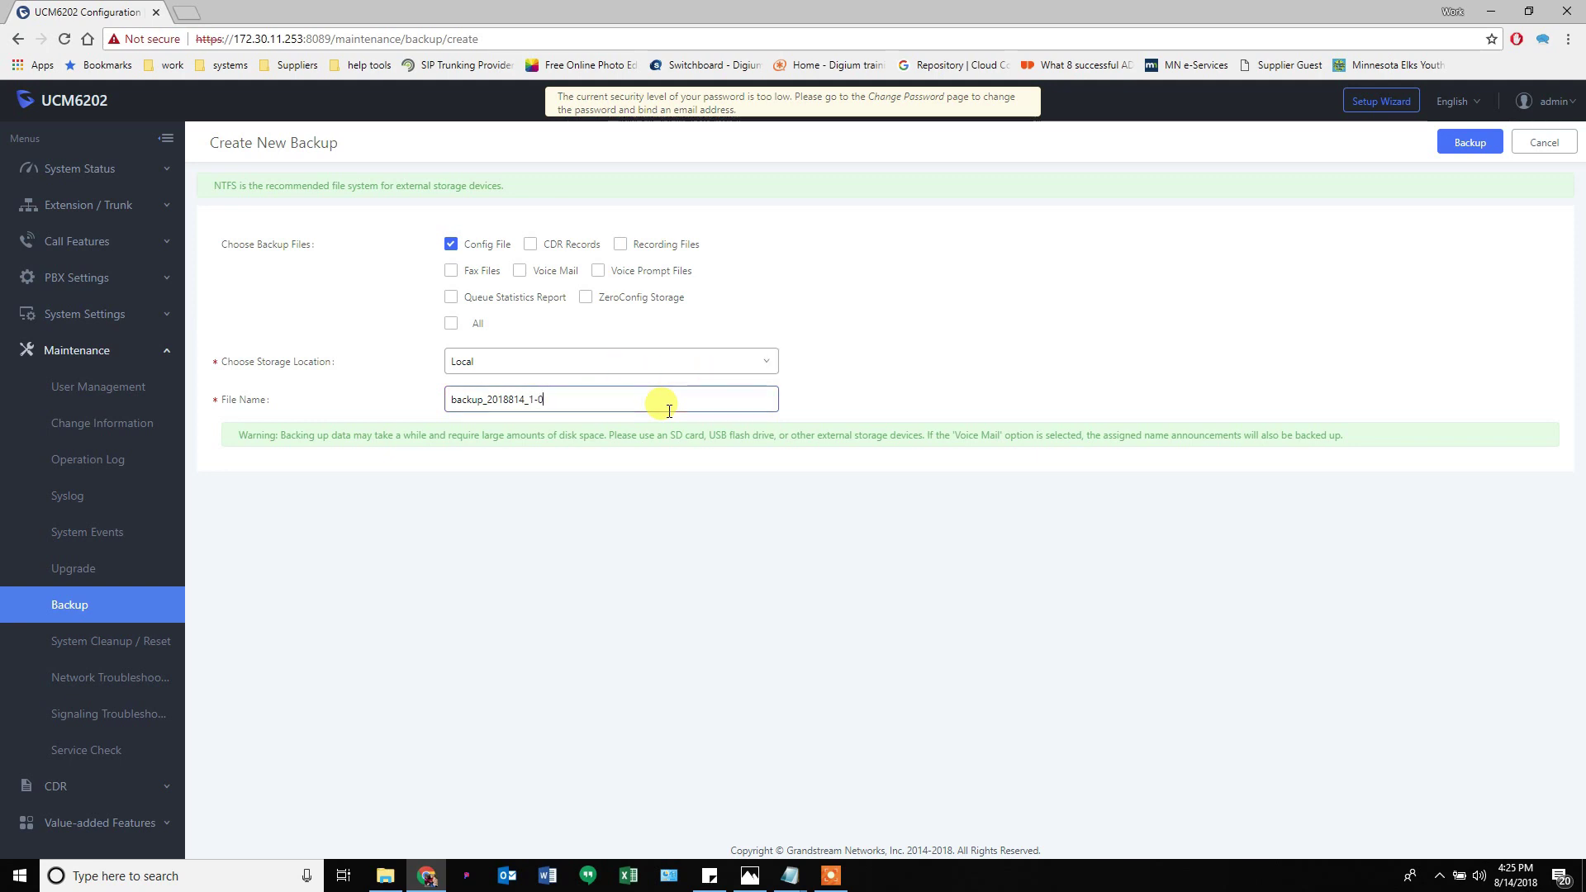
pyautogui.write('-0-18-9')
pyautogui.click(1471, 142)
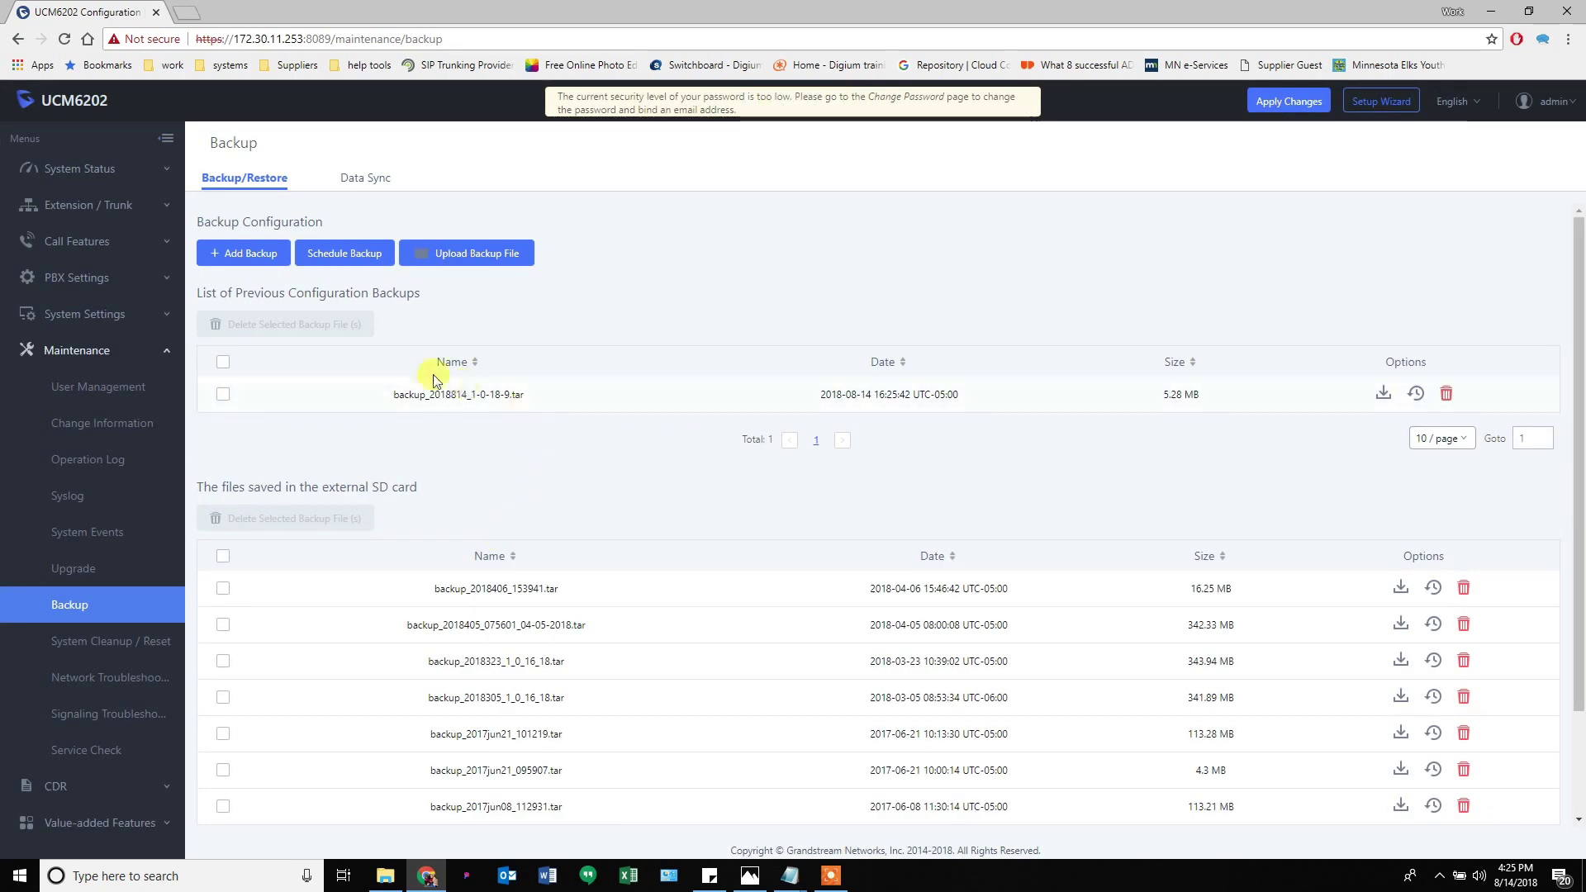
pyautogui.click(79, 168)
# Check Active Calls, then review the dashboard's extensions limit of 101 and conference rooms count.
pyautogui.click(76, 273)
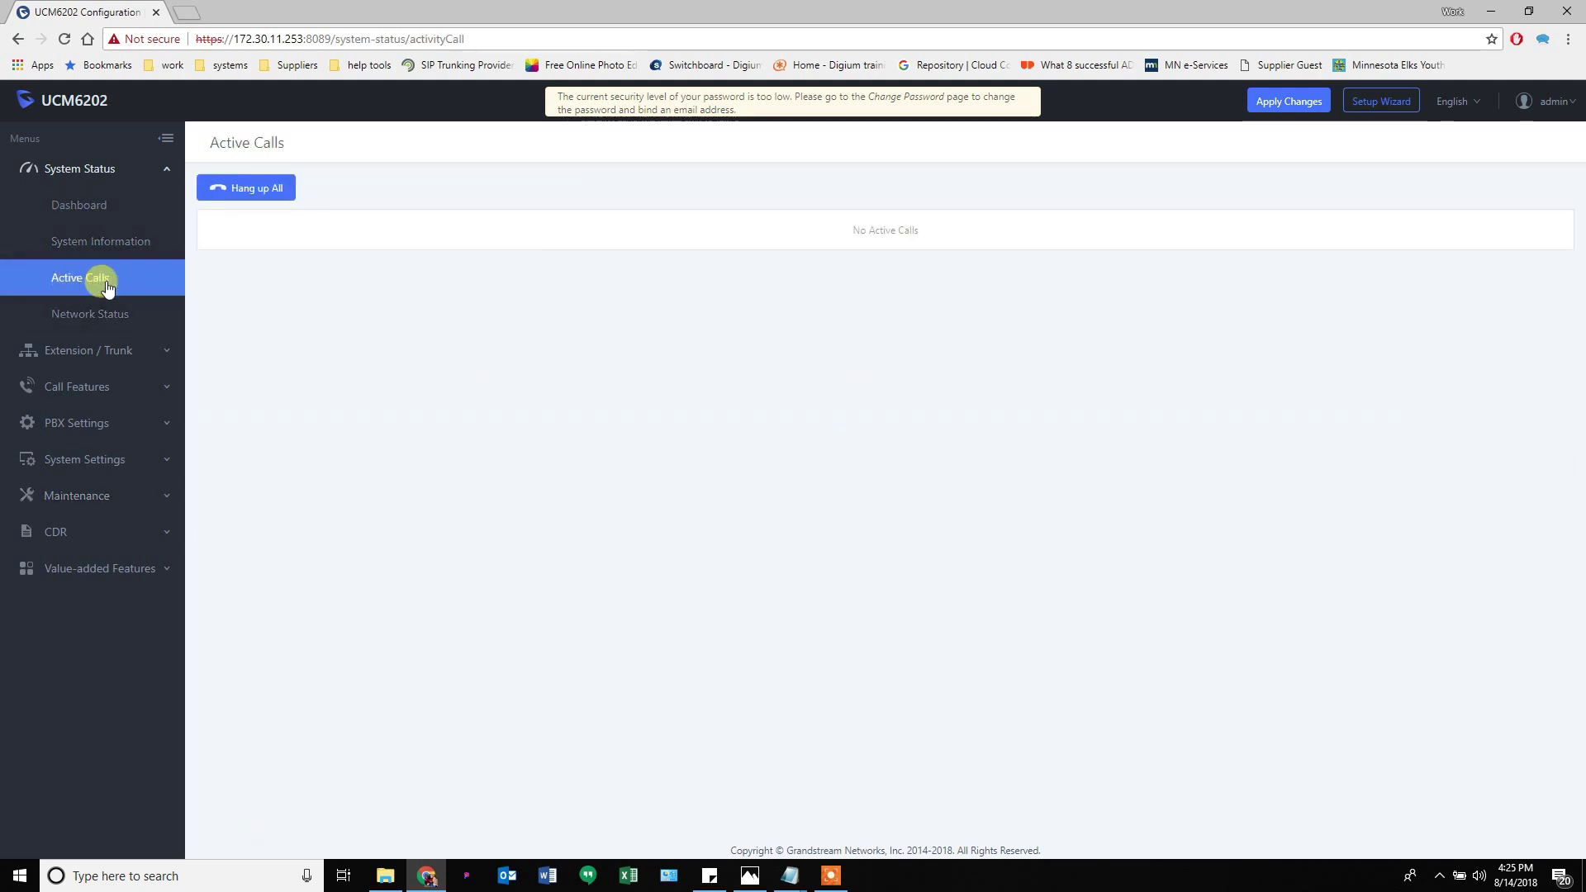
pyautogui.click(79, 205)
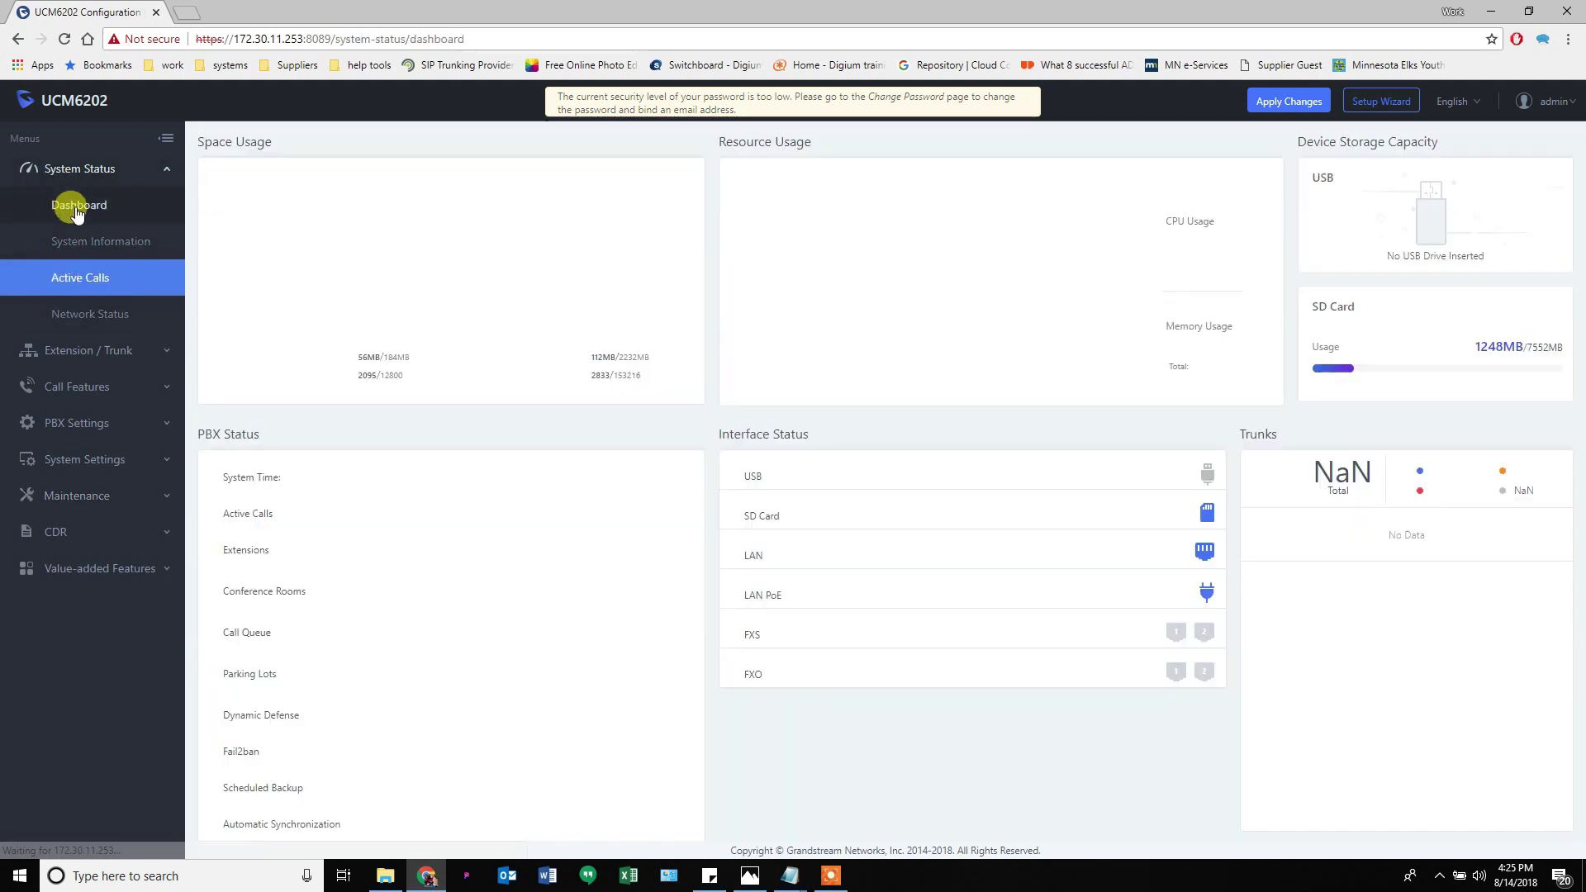
pyautogui.scroll(-1, 710, 646)
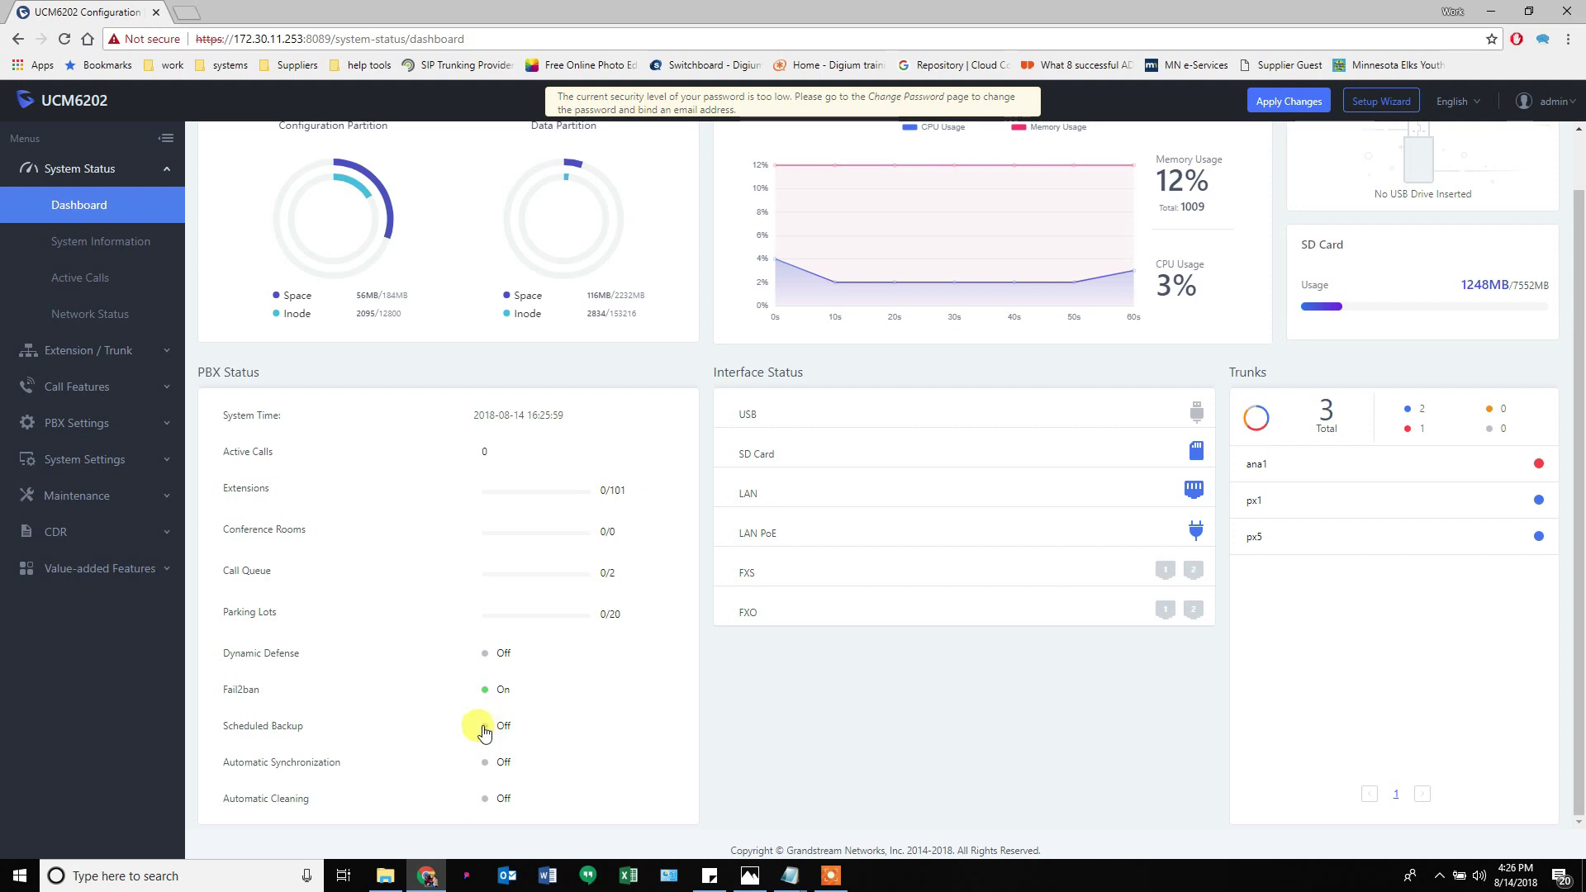
pyautogui.doubleClick(616, 490)
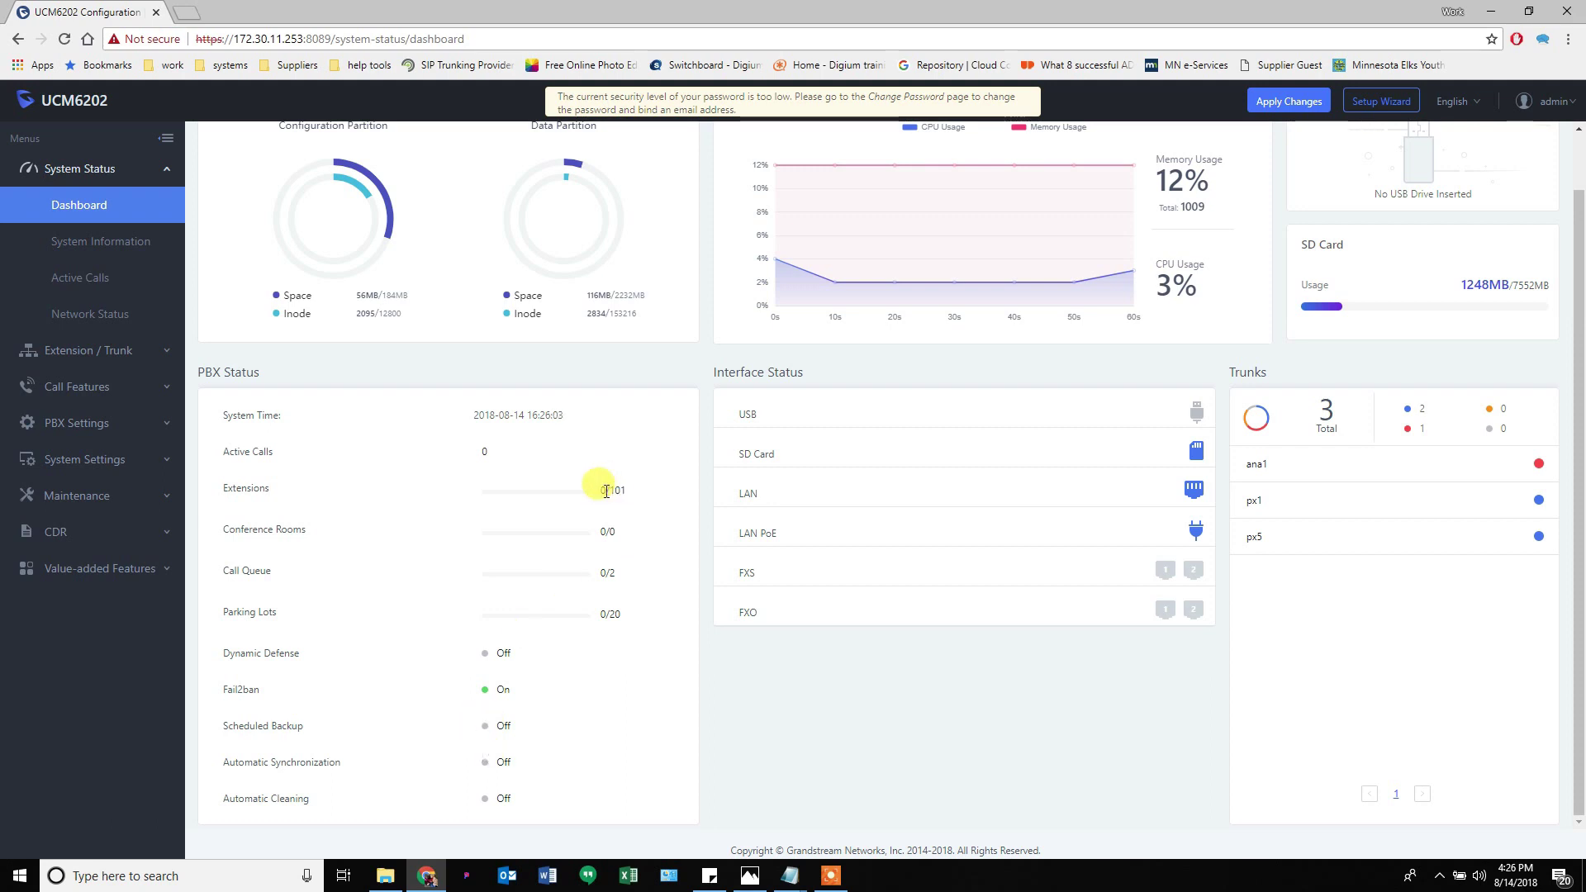
pyautogui.doubleClick(611, 531)
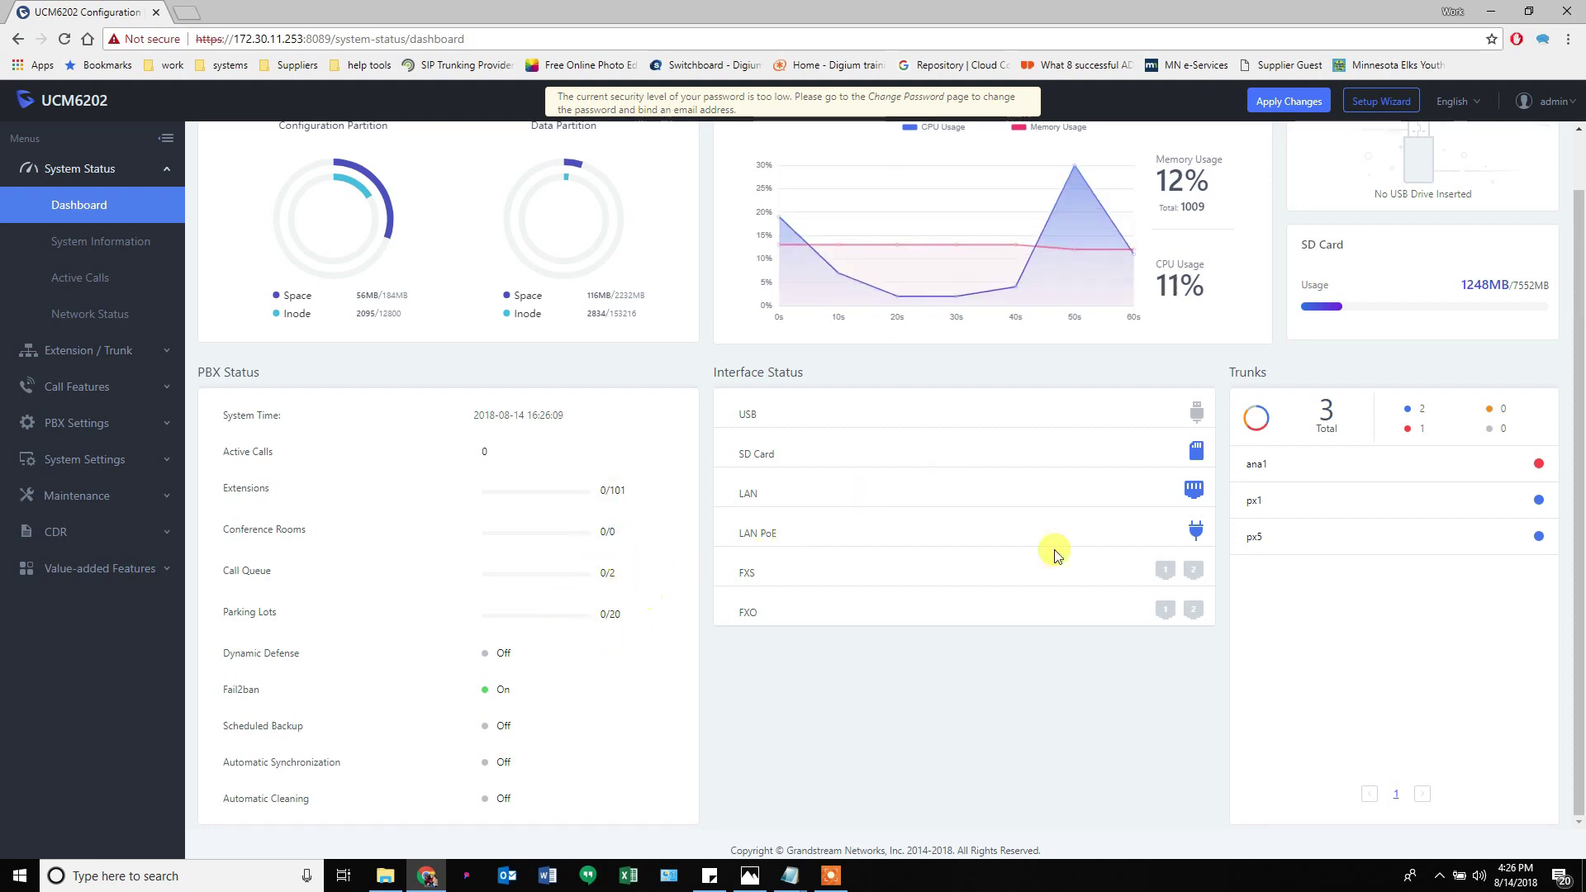
# Apply the pending configuration changes.
pyautogui.scroll(1, 1050, 595)
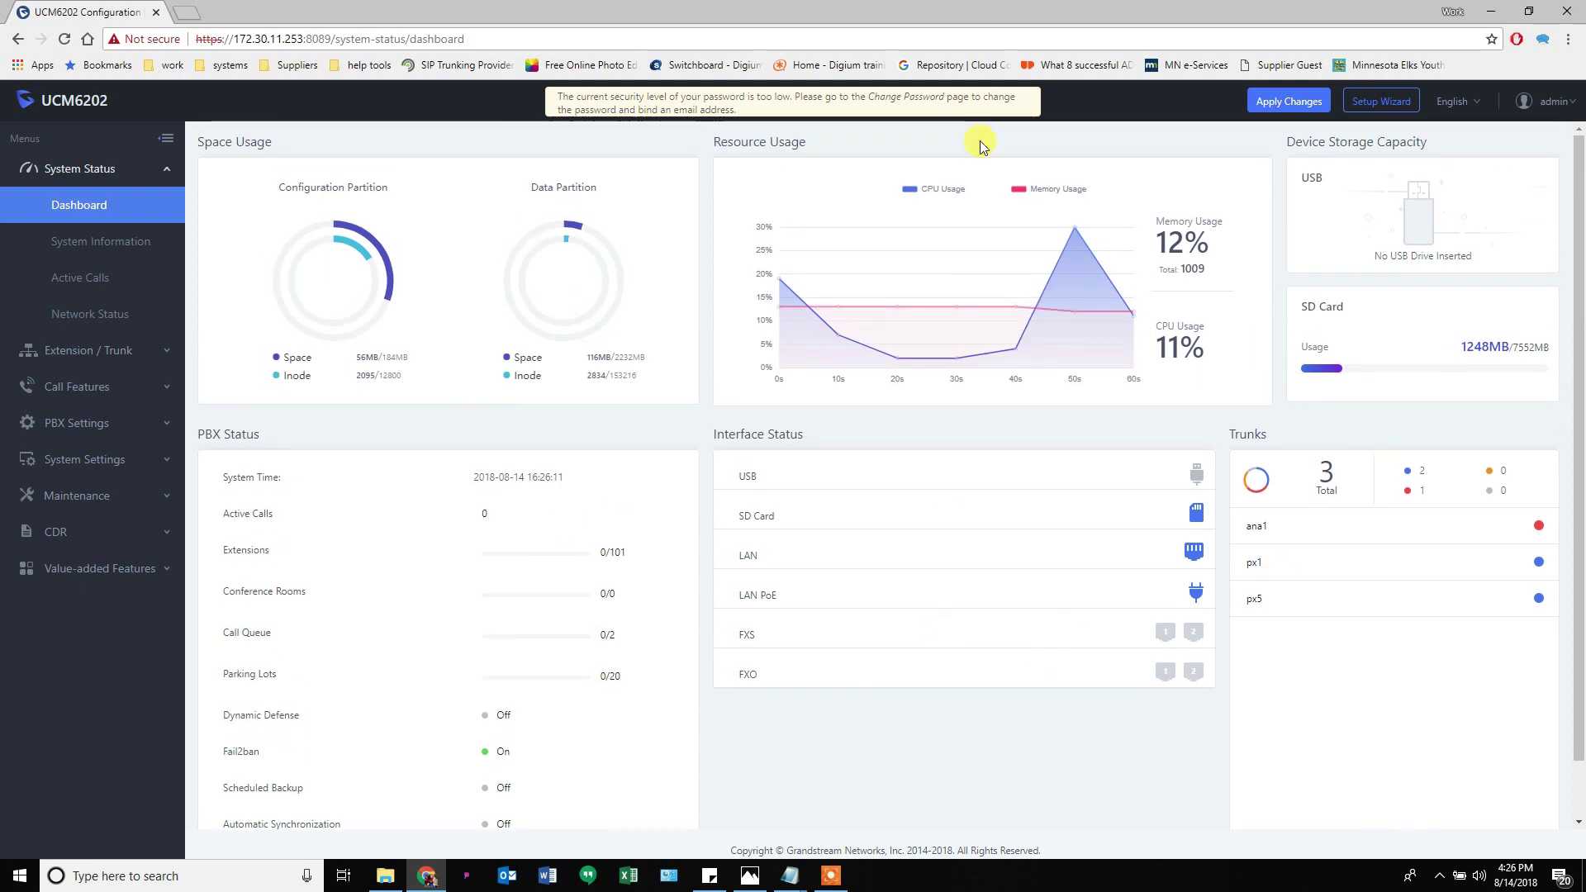
pyautogui.click(1294, 110)
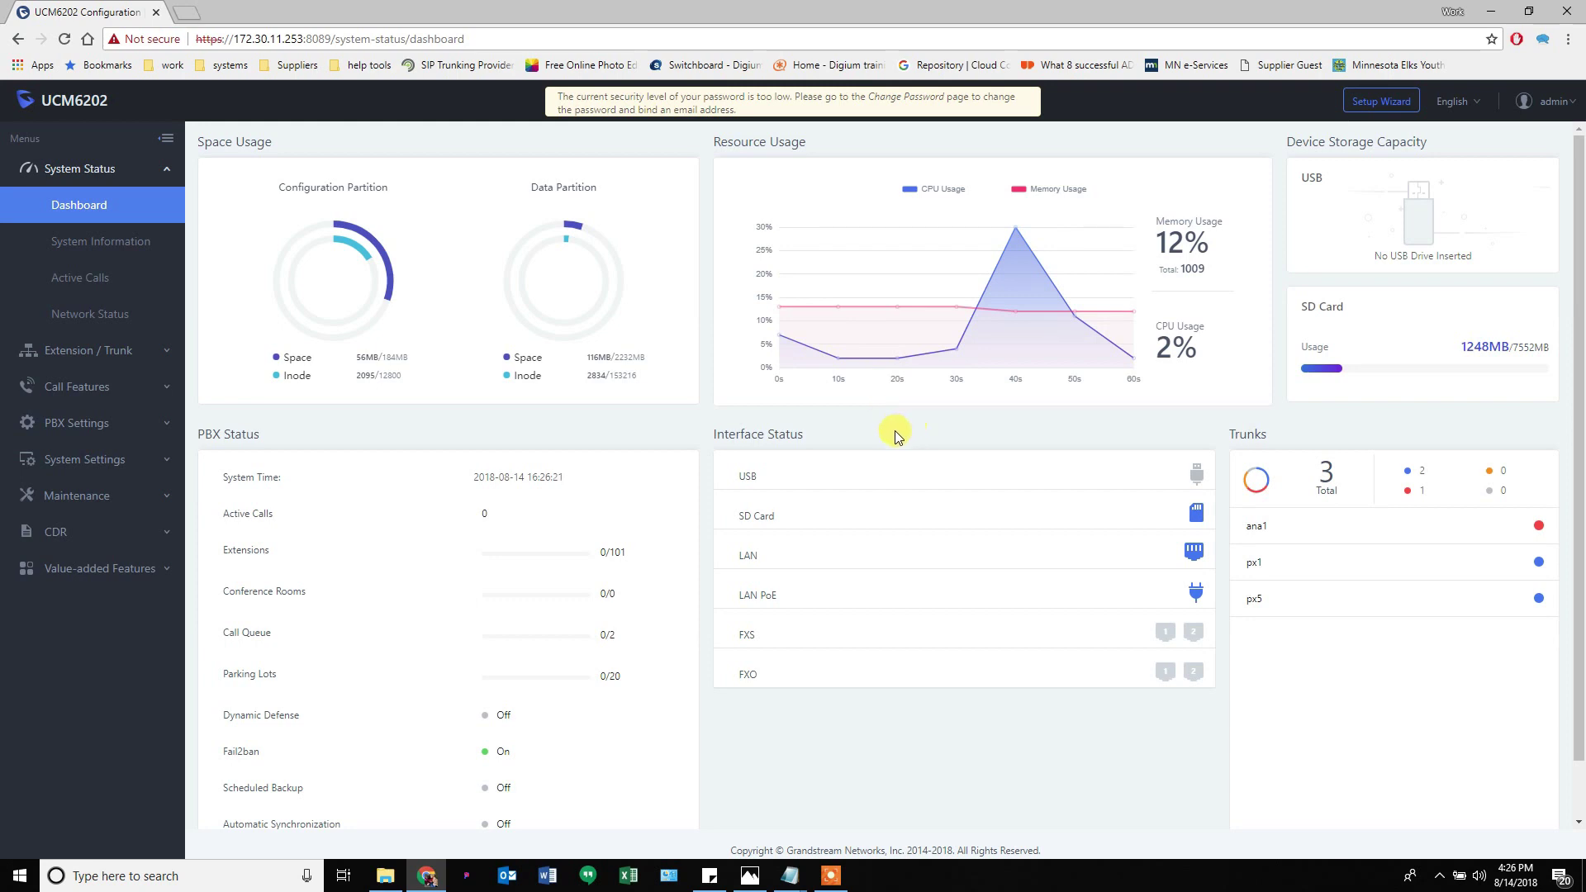
pyautogui.click(830, 876)
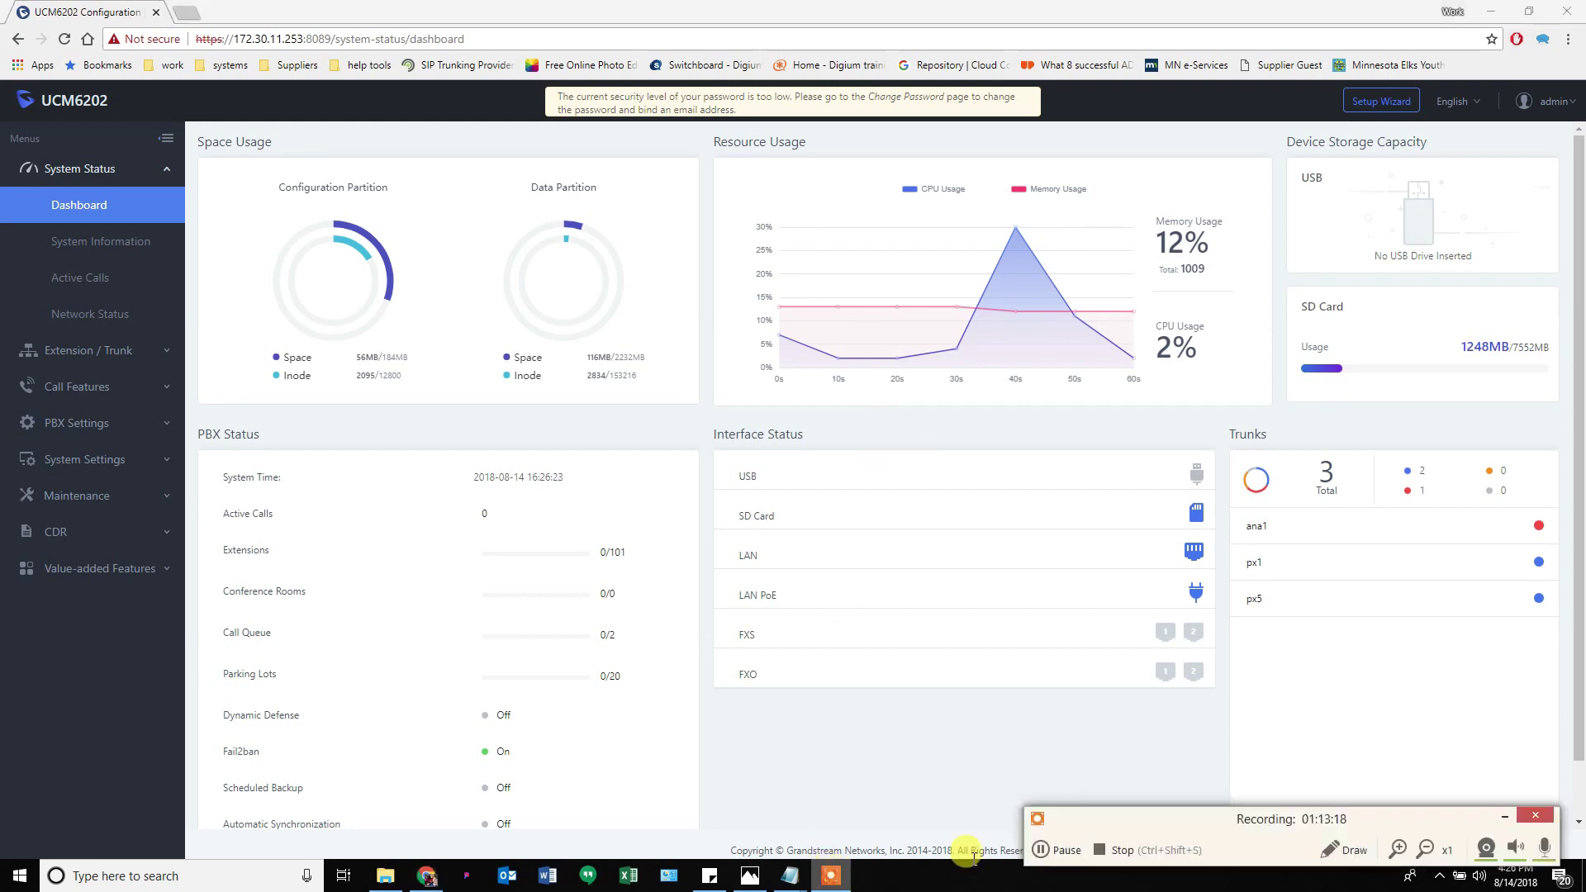
pyautogui.click(1484, 848)
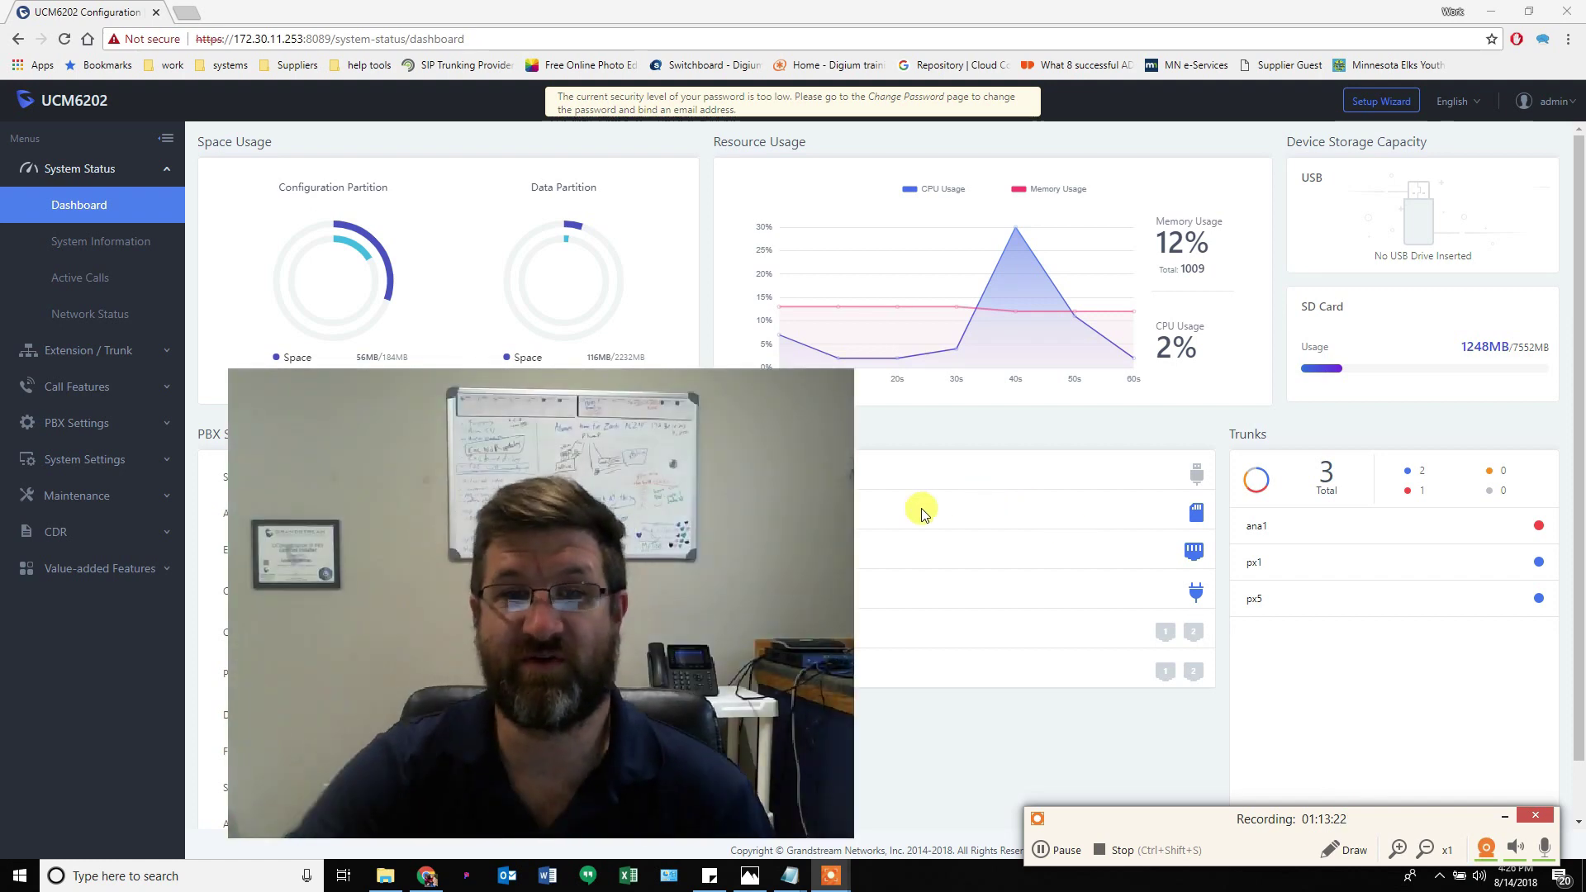